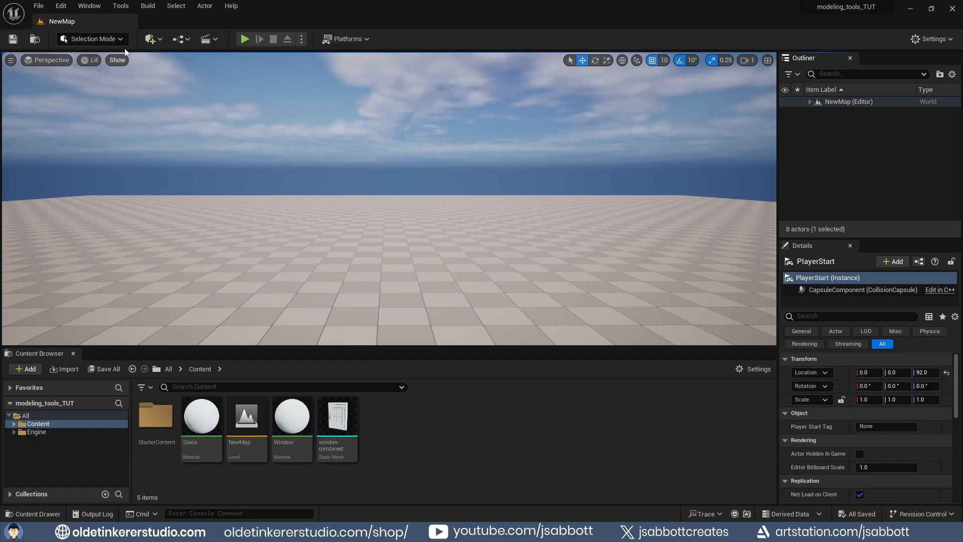
# - Switch the editor to Modeling Mode
pyautogui.click(120, 41)
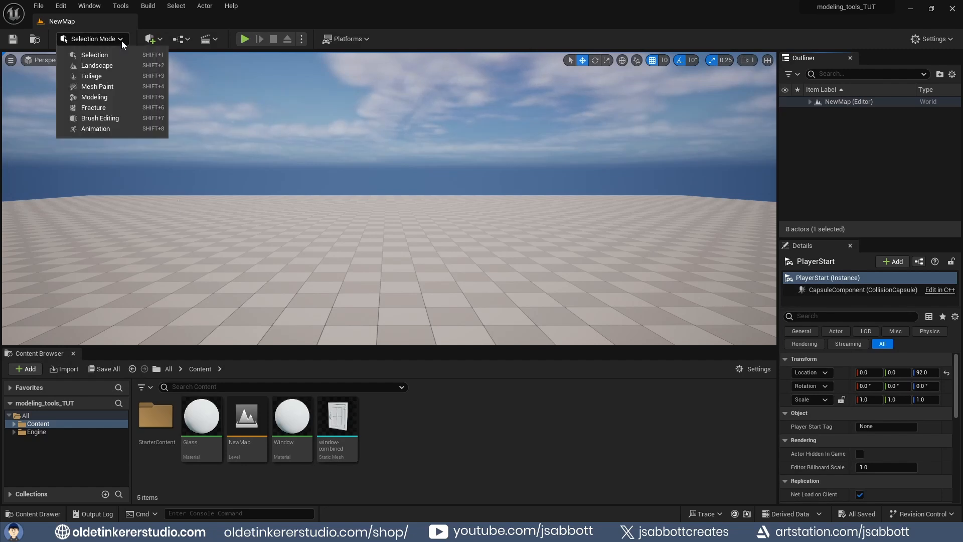
pyautogui.click(111, 98)
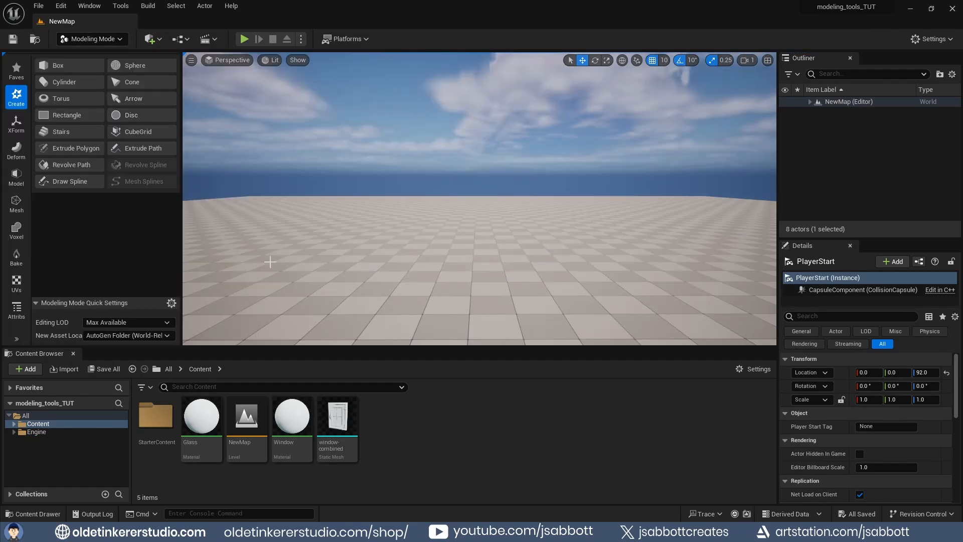
# - Create a new folder named meshes in the Content folder and open it
pyautogui.rightClick(444, 429)
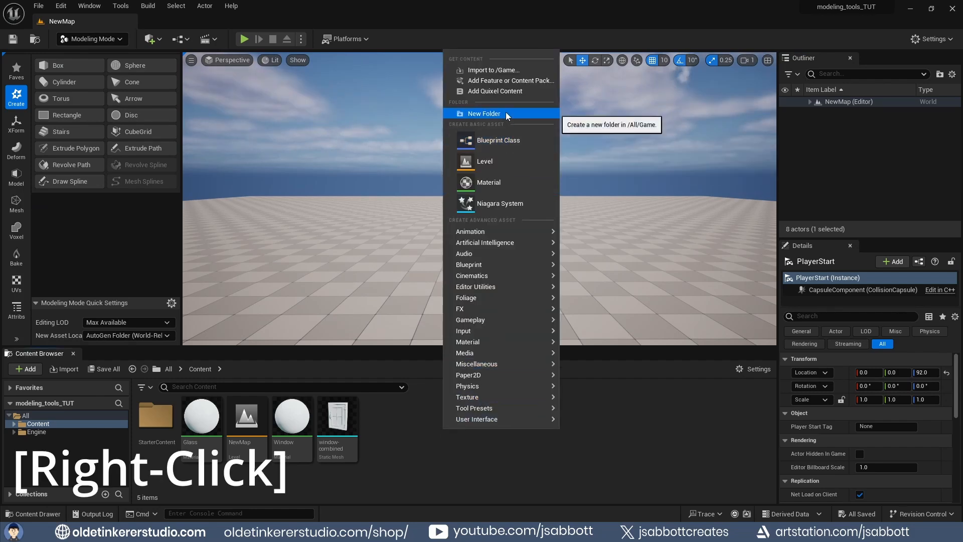
pyautogui.click(506, 112)
pyautogui.write('meshes')
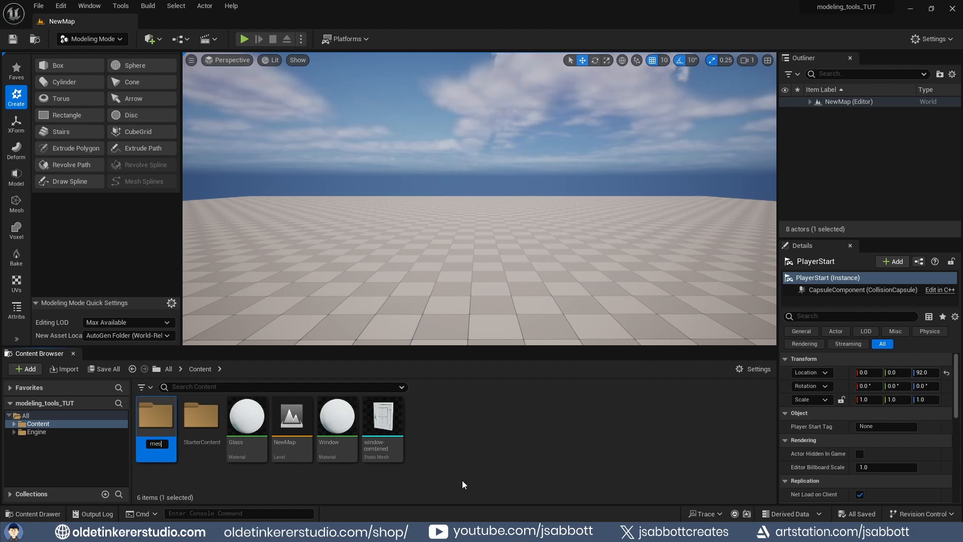
pyautogui.press('Return')
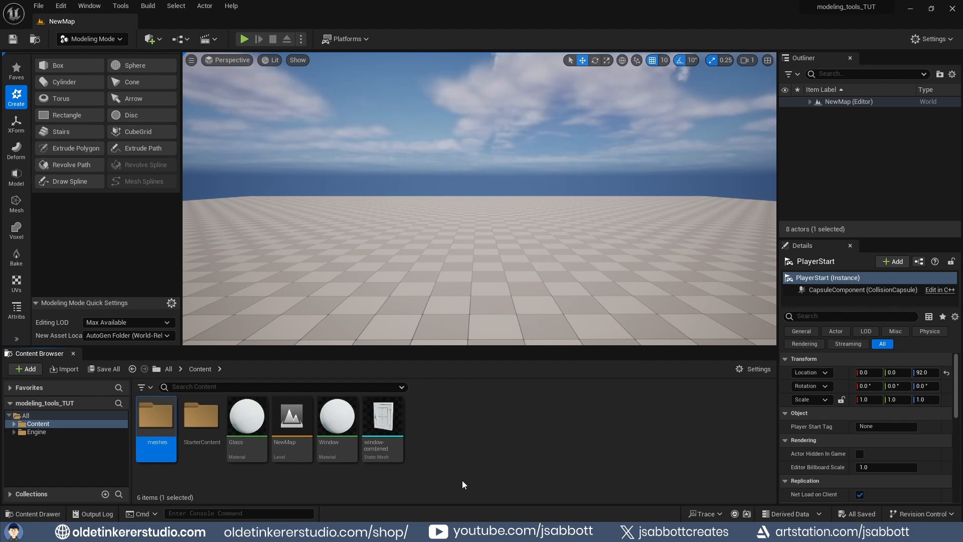
pyautogui.doubleClick(154, 434)
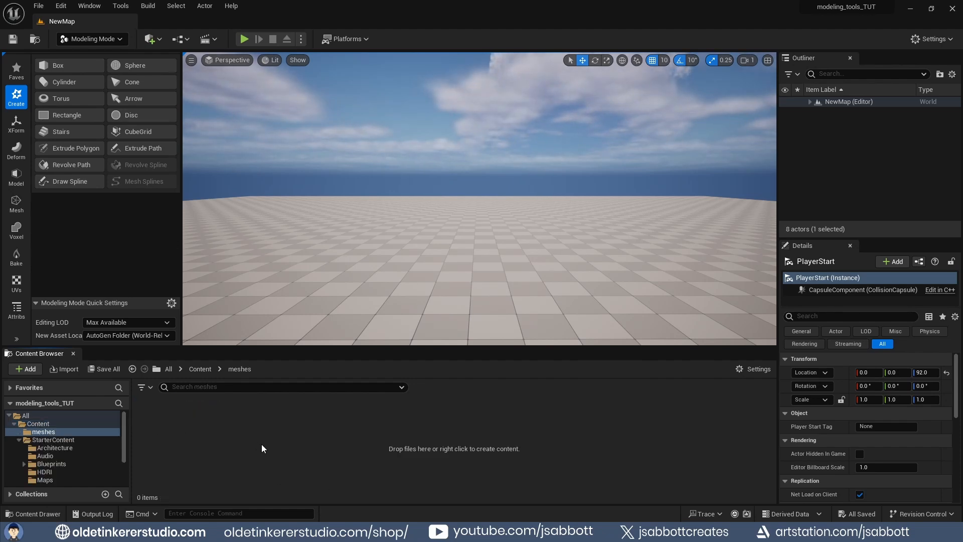
# - Set the new asset location for modeling tools to Current Folder
pyautogui.click(169, 337)
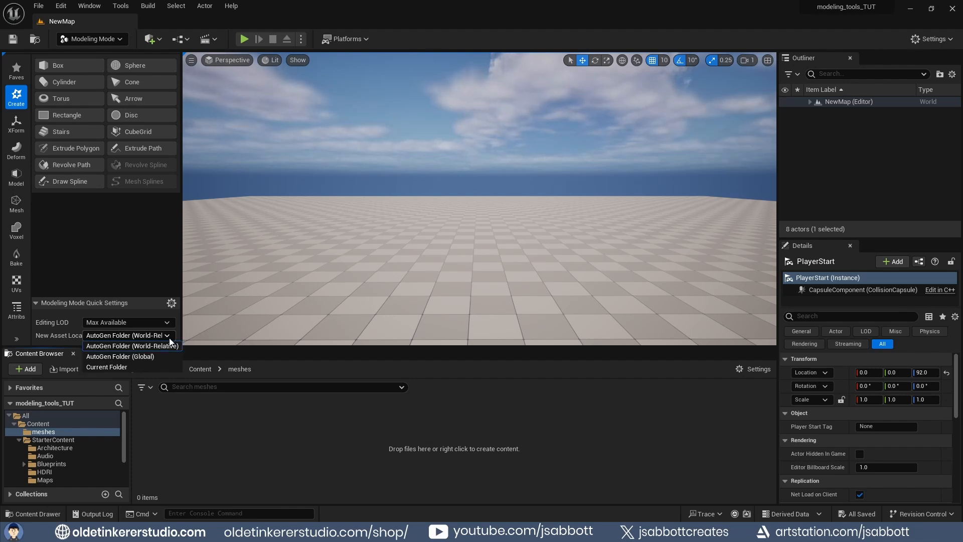
pyautogui.click(143, 369)
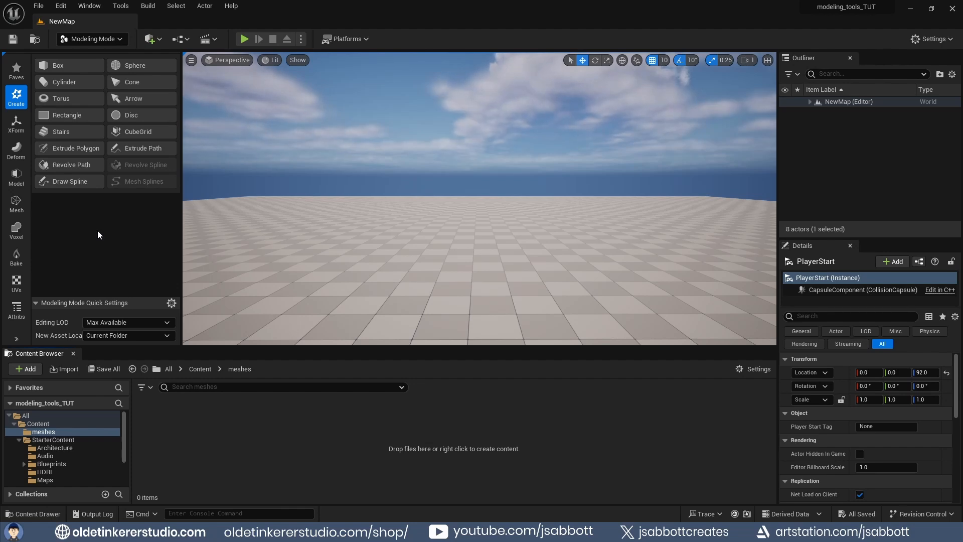
# - Draw a freehand polygon on the floor with Extrude Polygon and extrude it about 260 units high
pyautogui.click(74, 149)
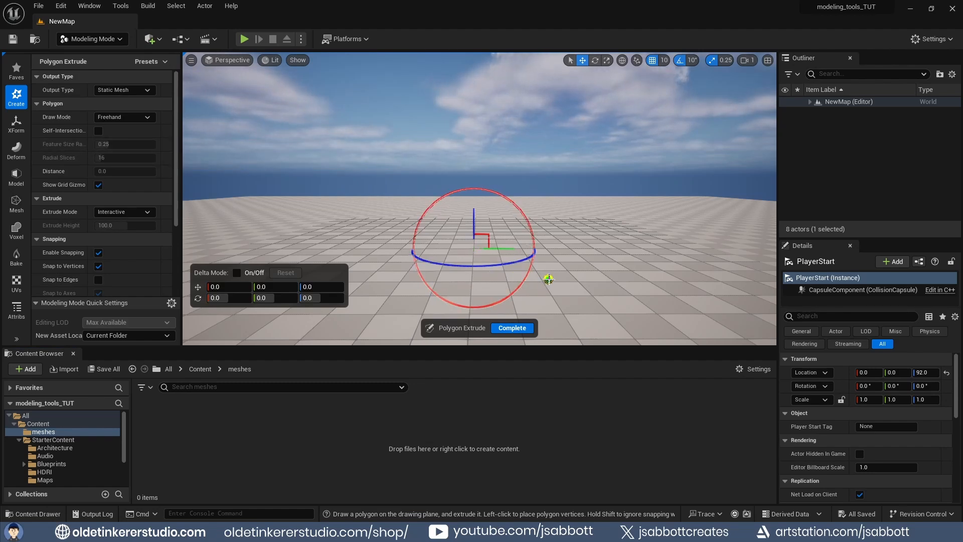
pyautogui.moveTo(549, 275); pyautogui.dragTo(556, 343, button='middle')
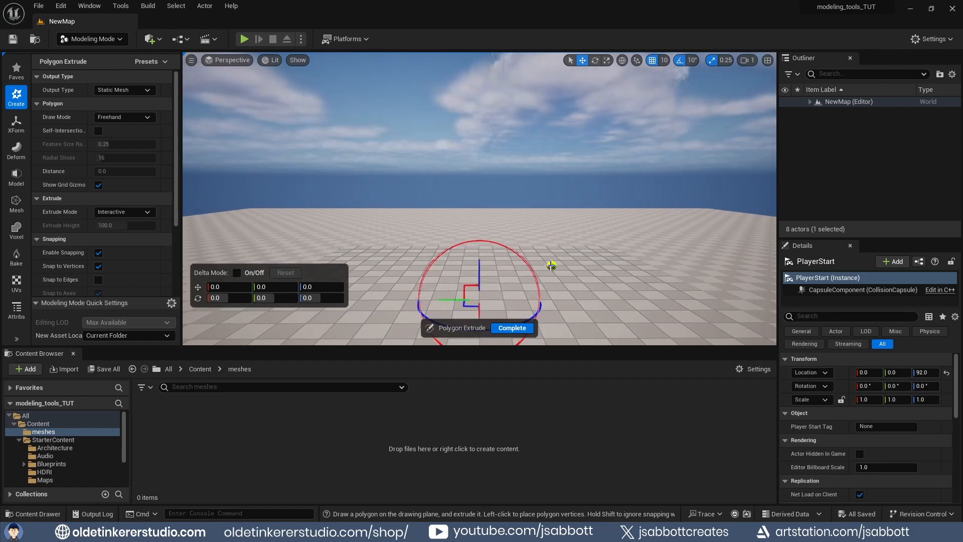
pyautogui.click(552, 266)
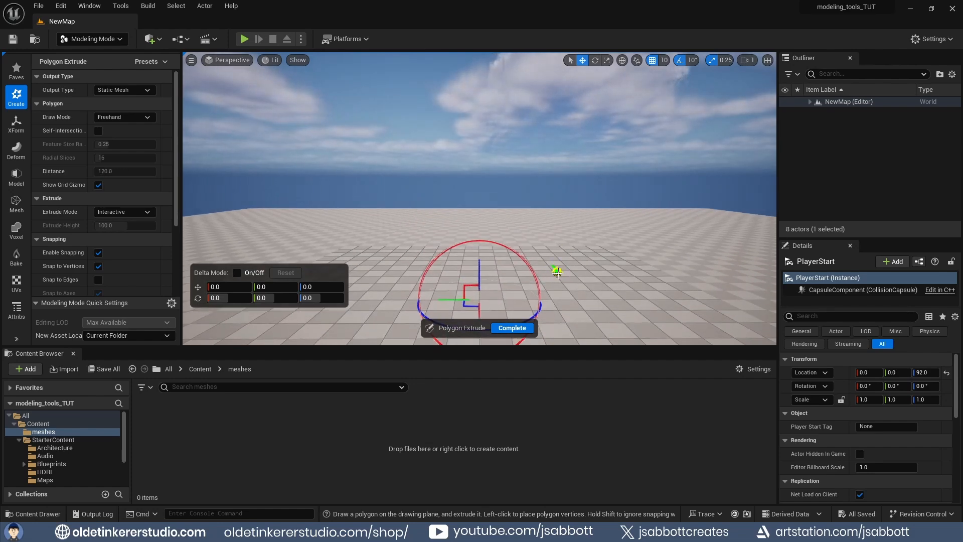
pyautogui.click(578, 296)
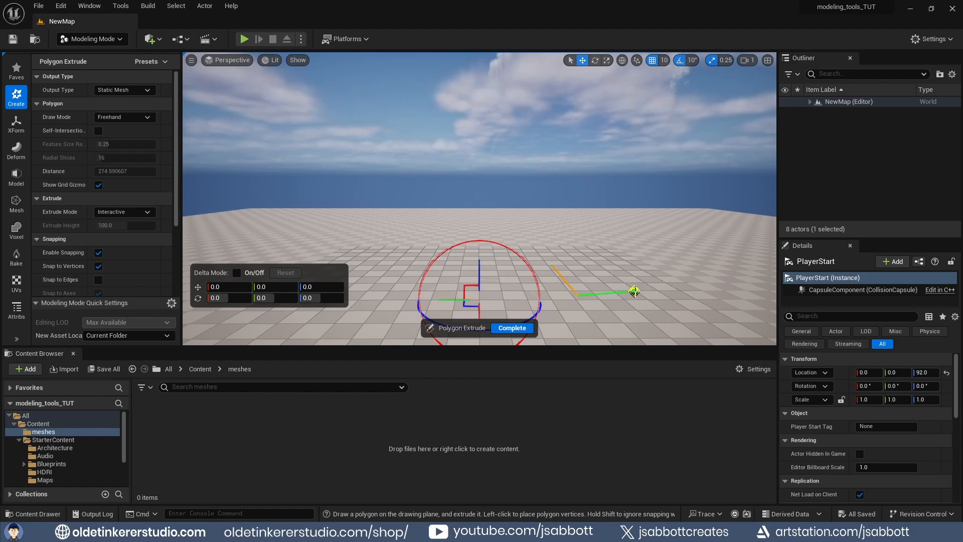
pyautogui.click(633, 290)
pyautogui.click(616, 266)
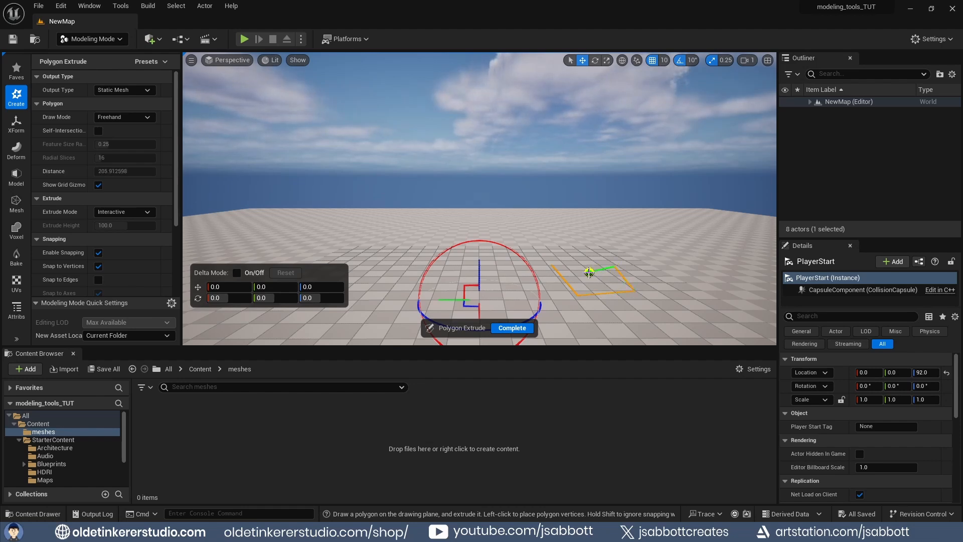
pyautogui.click(590, 272)
pyautogui.click(552, 266)
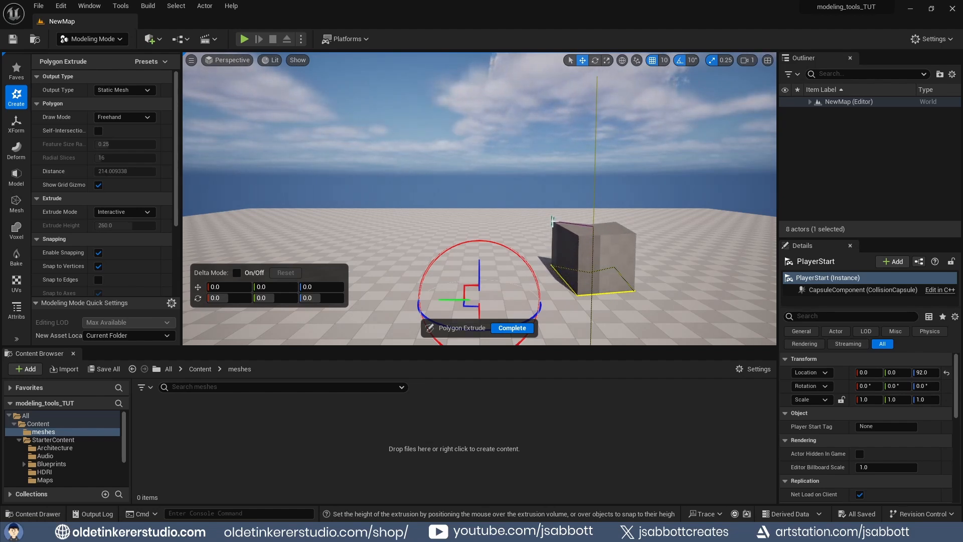
pyautogui.click(553, 220)
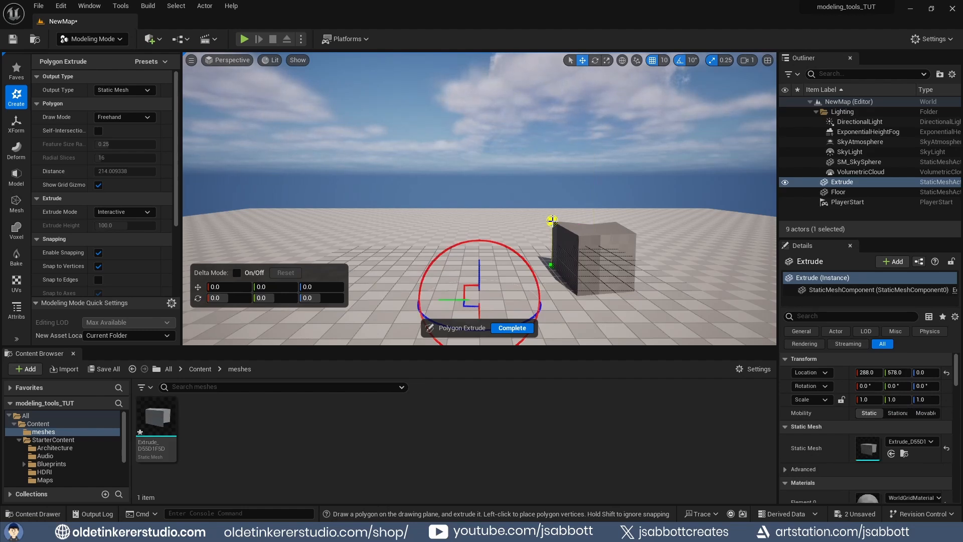
pyautogui.click(525, 328)
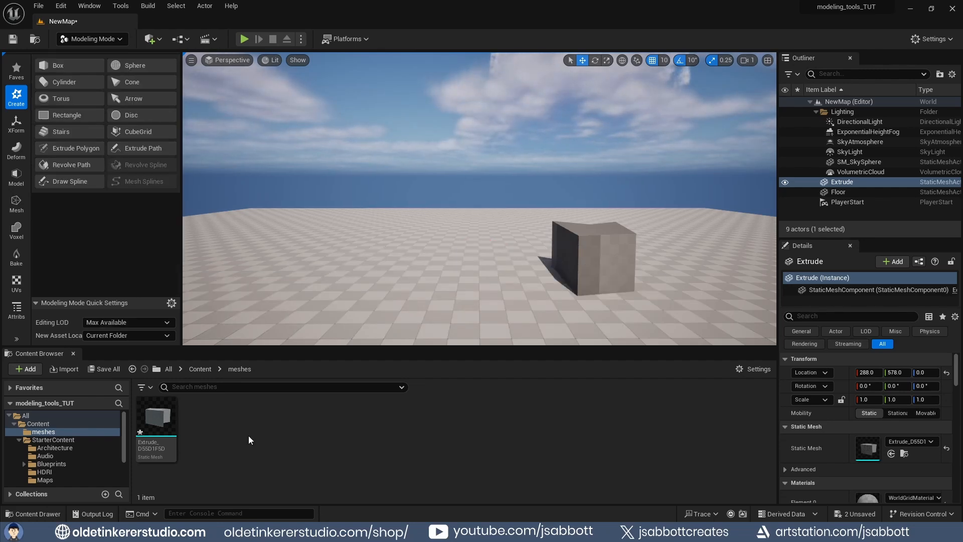
# - Review the Extrude Polygon tool's output type, draw mode and other settings options
pyautogui.click(70, 148)
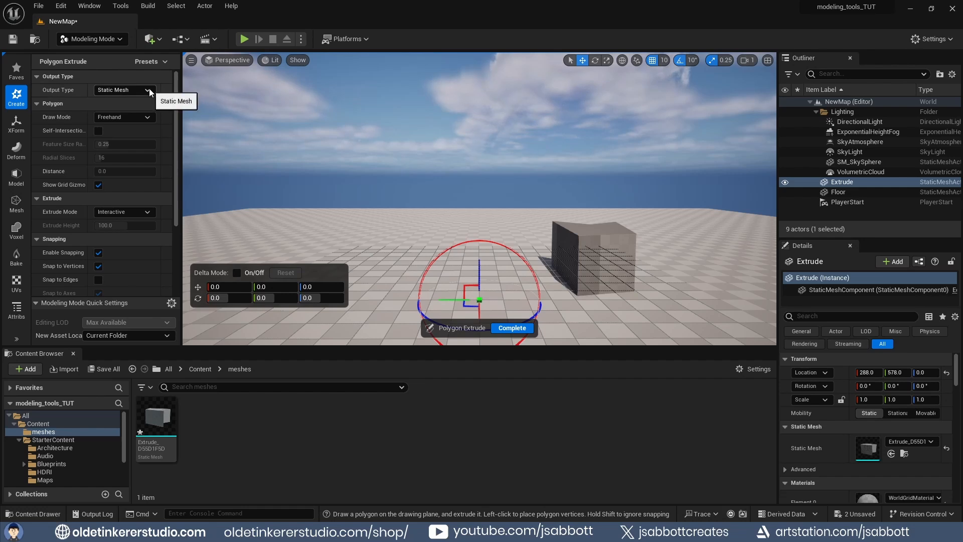
pyautogui.click(148, 90)
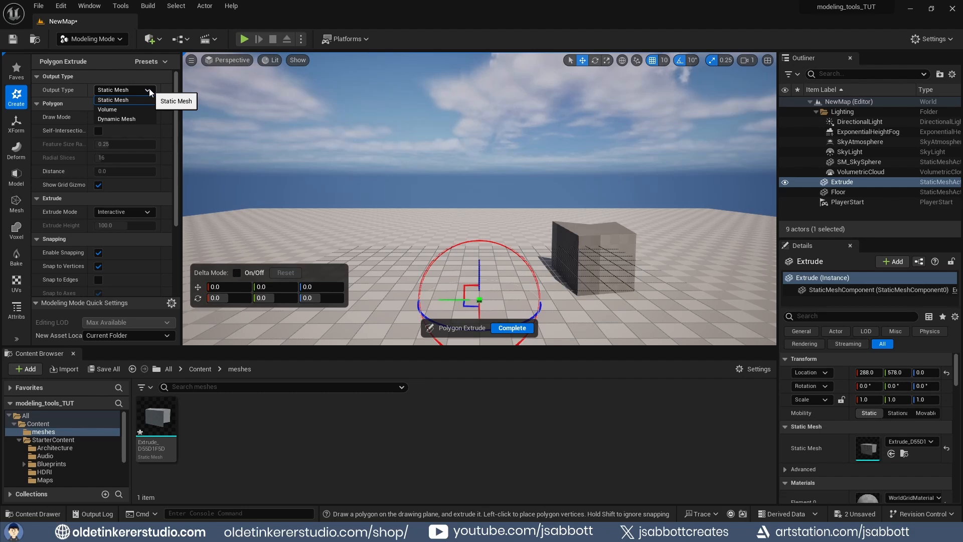
pyautogui.click(149, 100)
pyautogui.click(149, 117)
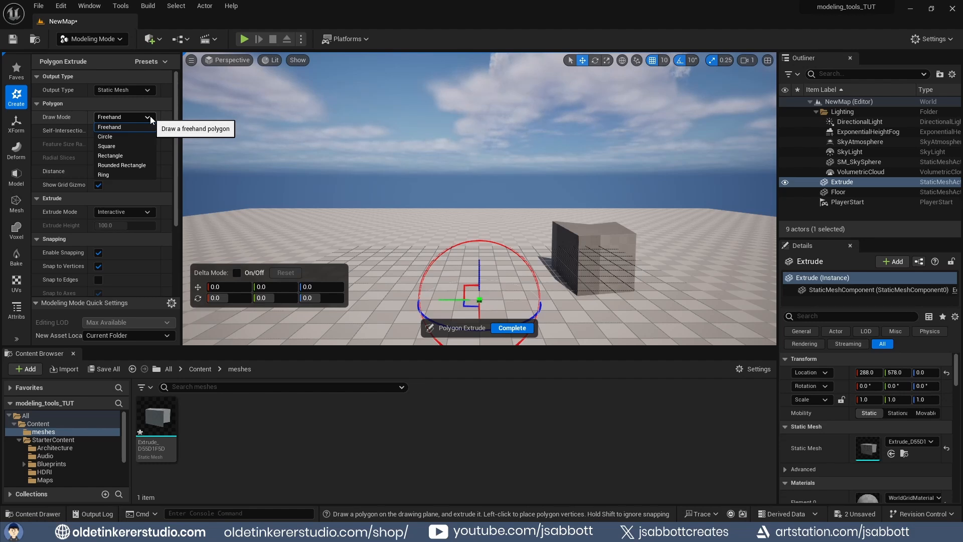
pyautogui.click(150, 117)
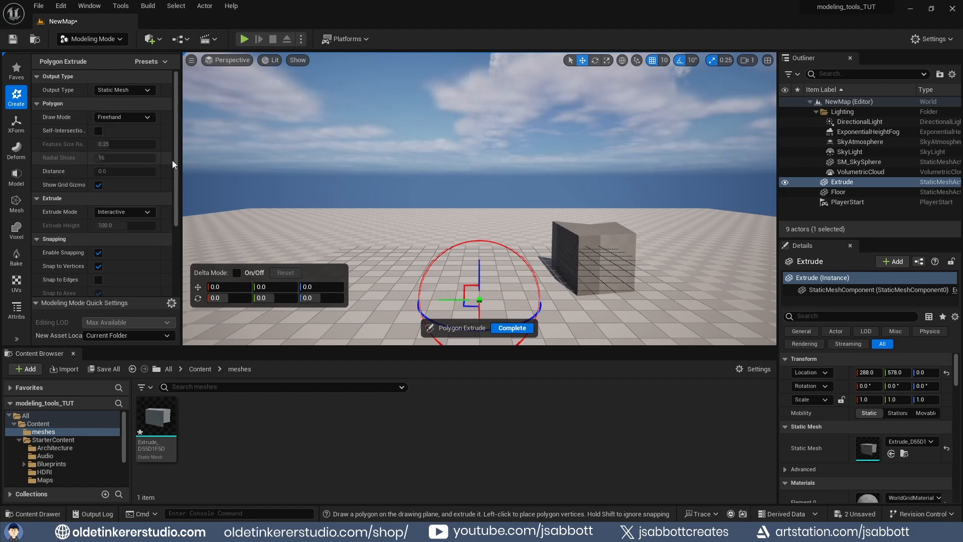
pyautogui.moveTo(175, 164); pyautogui.dragTo(169, 237)
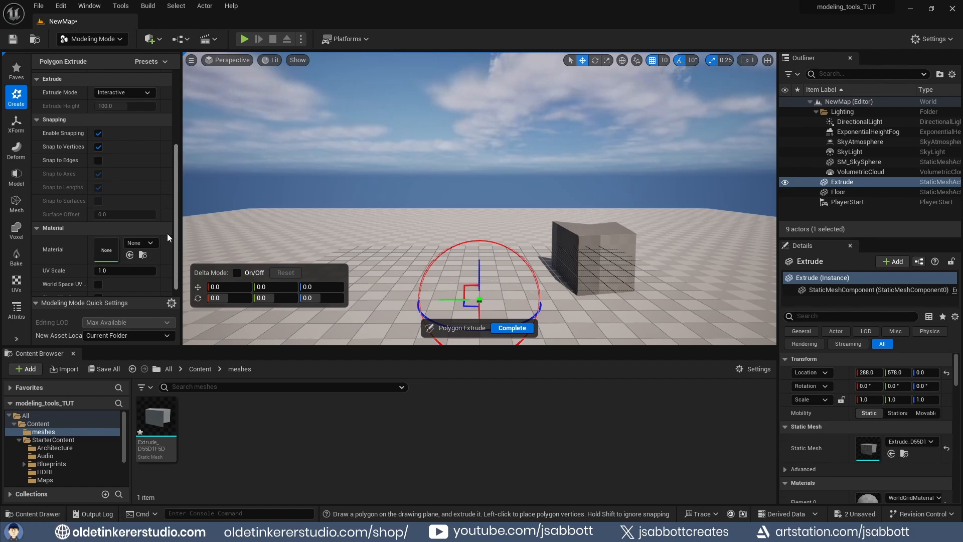
pyautogui.scroll(5, 169, 237)
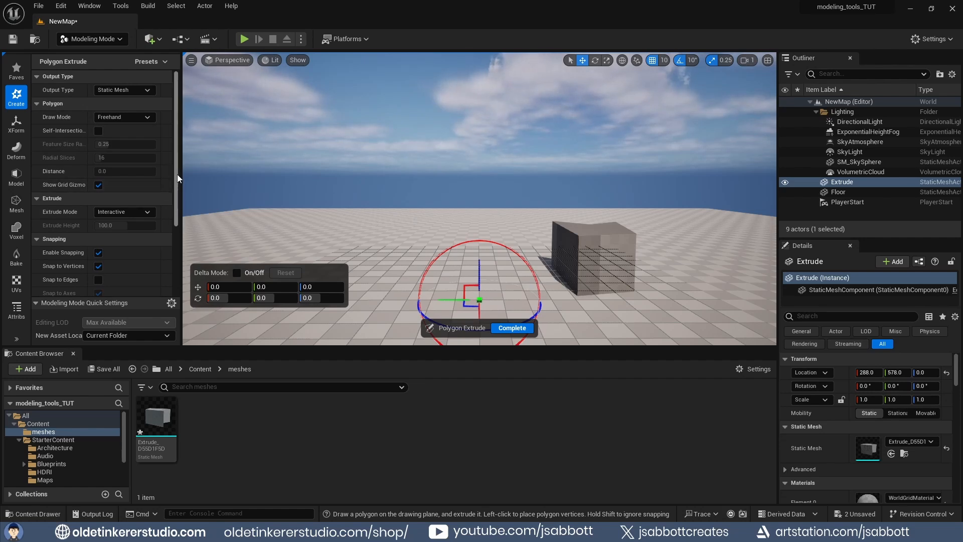
pyautogui.click(149, 117)
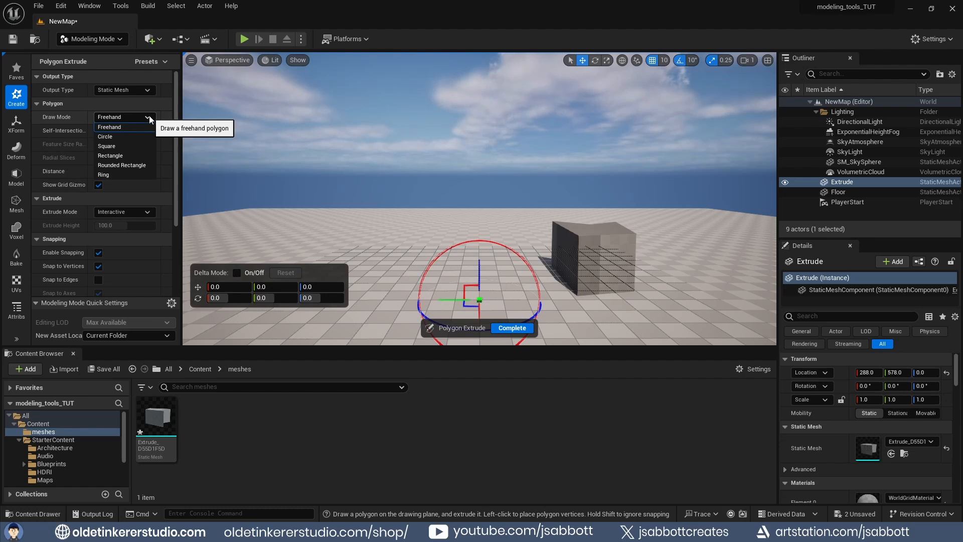
pyautogui.click(16, 95)
pyautogui.click(16, 96)
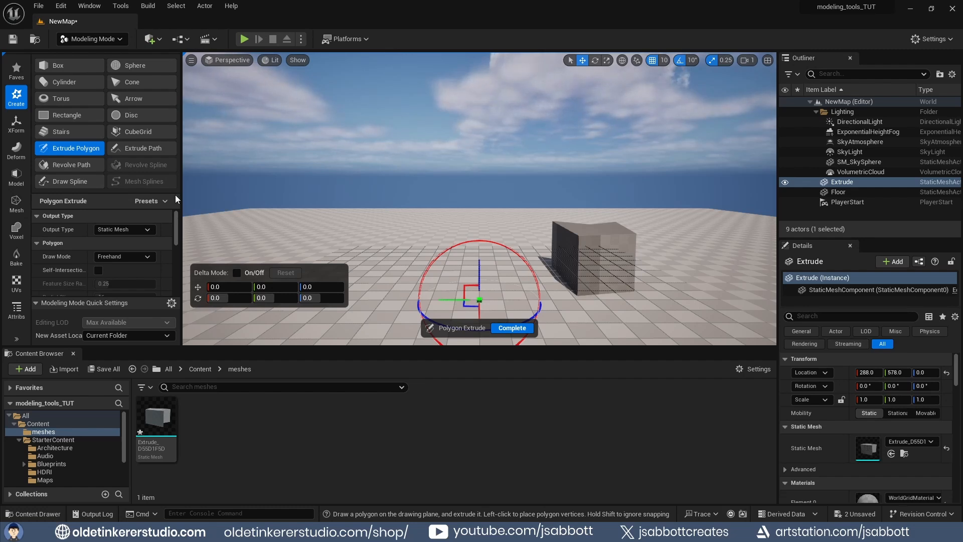
# - Place a default 100-unit box next to the extruded block and accept it
pyautogui.click(61, 66)
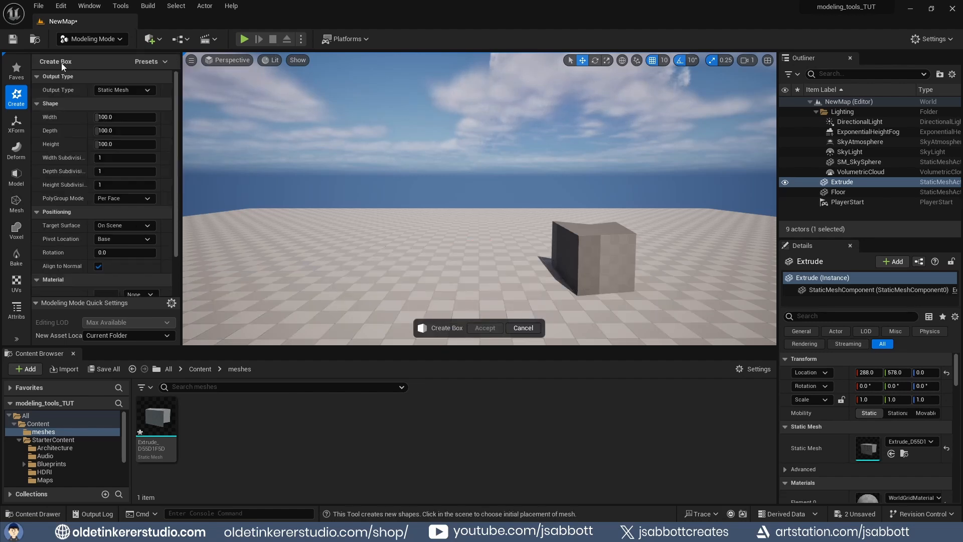
pyautogui.click(488, 285)
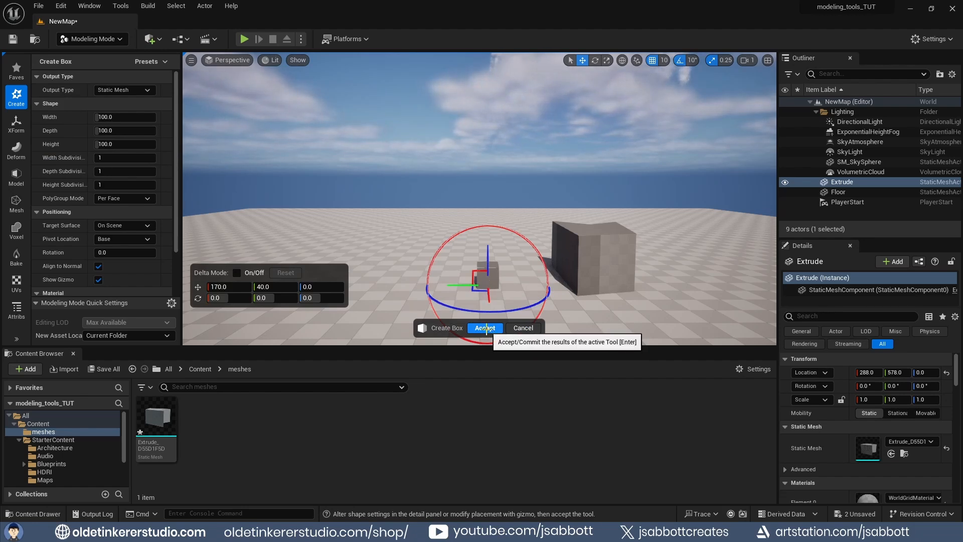
pyautogui.click(486, 328)
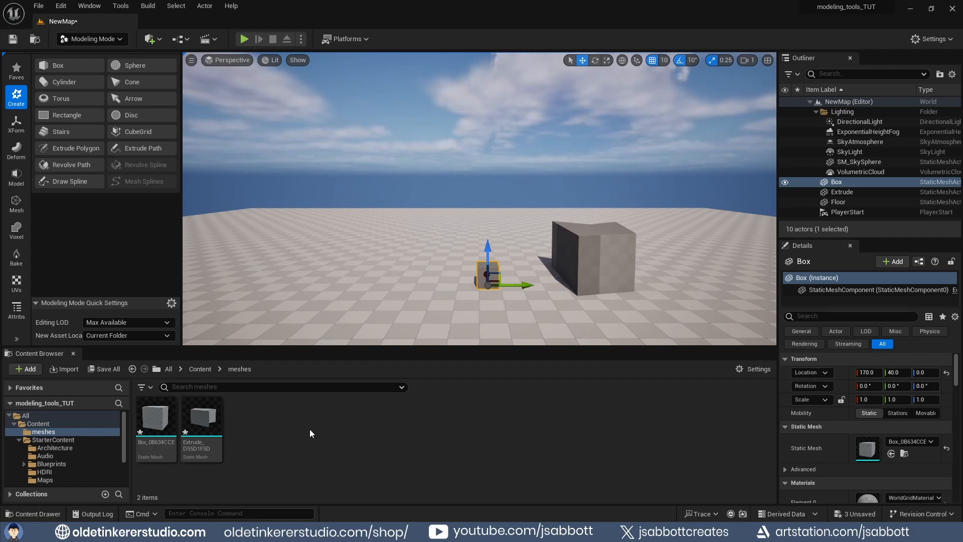
# - Draw a closed zigzag path with Extrude Path, give it about 100 units width and extrude it about 530 high
pyautogui.click(155, 147)
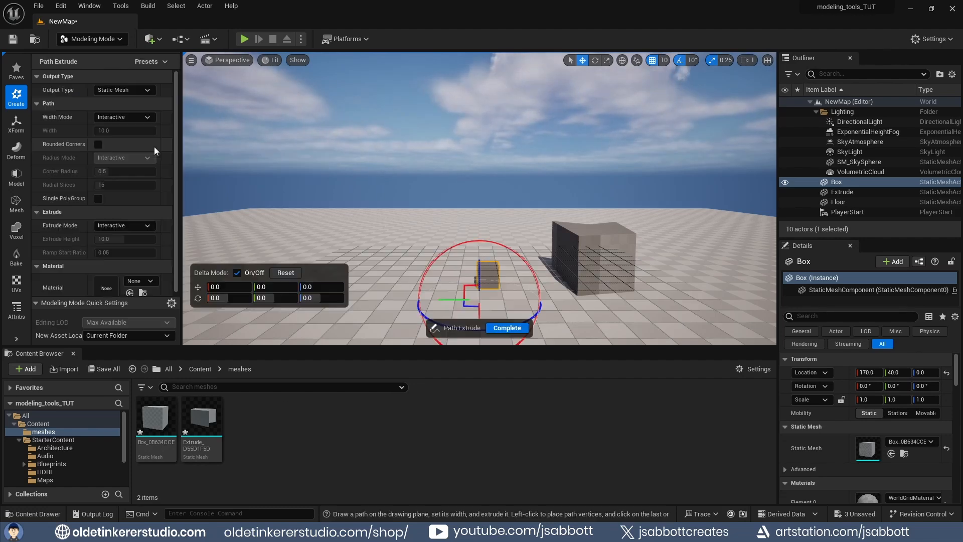
pyautogui.click(277, 219)
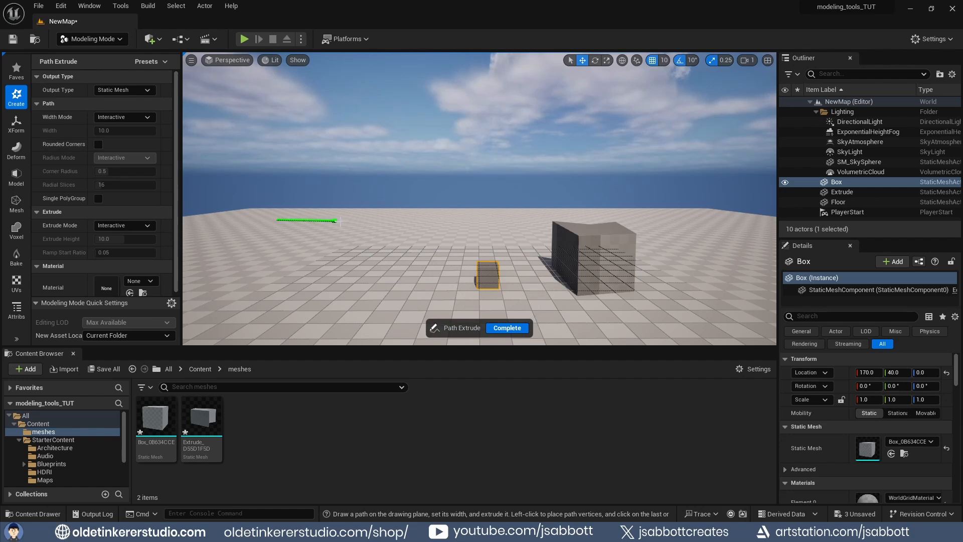
pyautogui.click(345, 220)
pyautogui.click(338, 282)
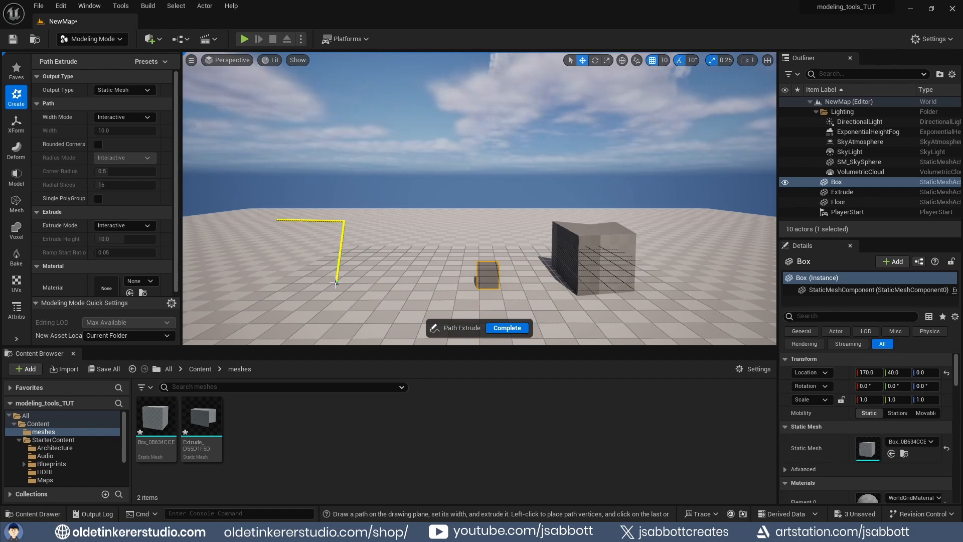
pyautogui.click(279, 282)
pyautogui.click(310, 256)
pyautogui.click(247, 245)
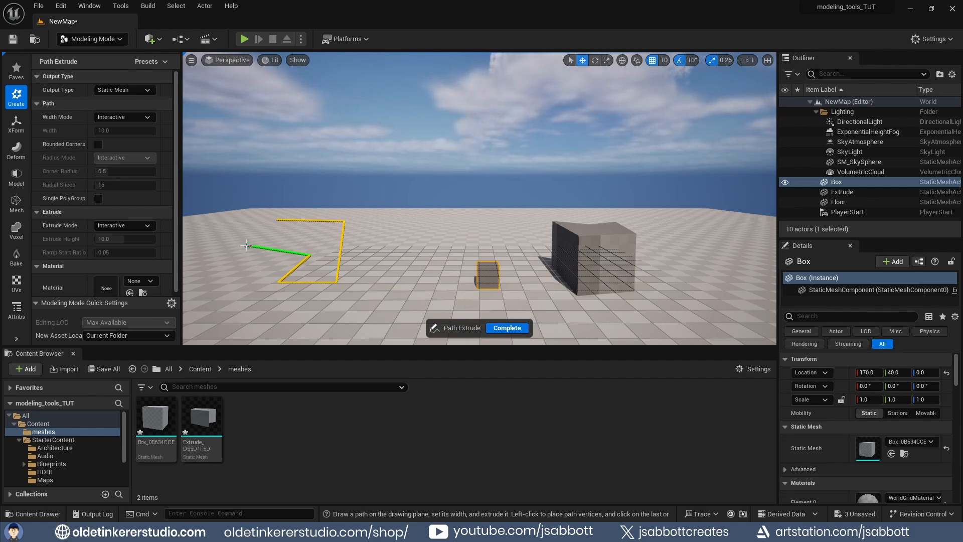
pyautogui.click(277, 219)
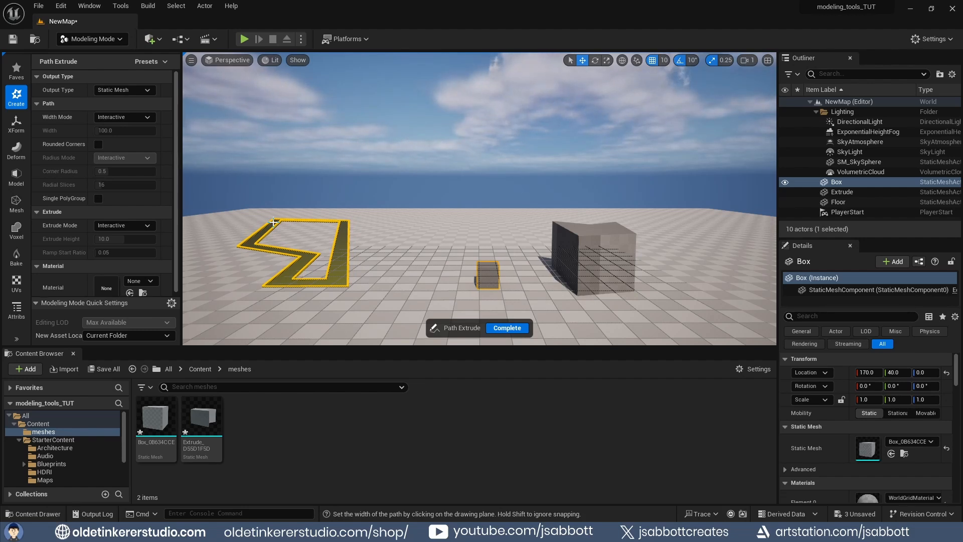
pyautogui.click(273, 222)
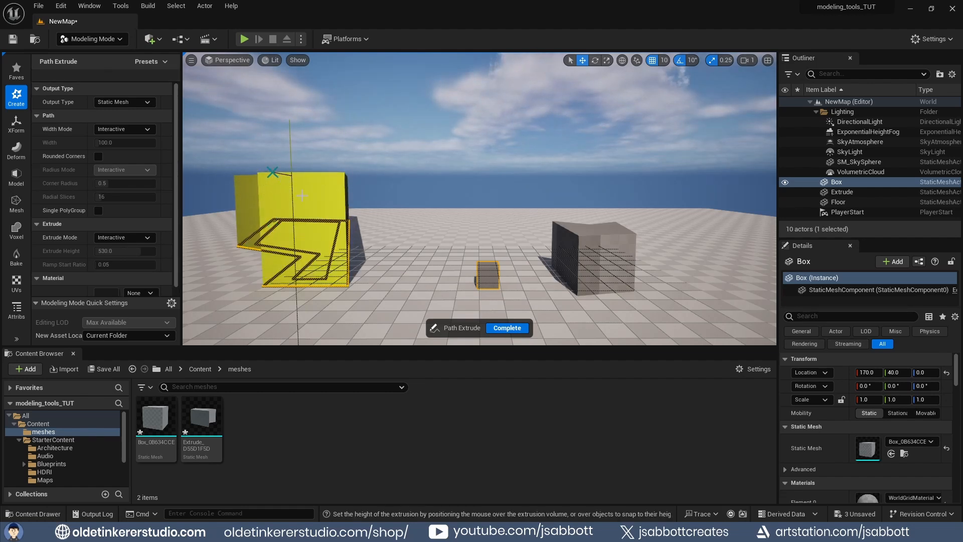
pyautogui.click(273, 172)
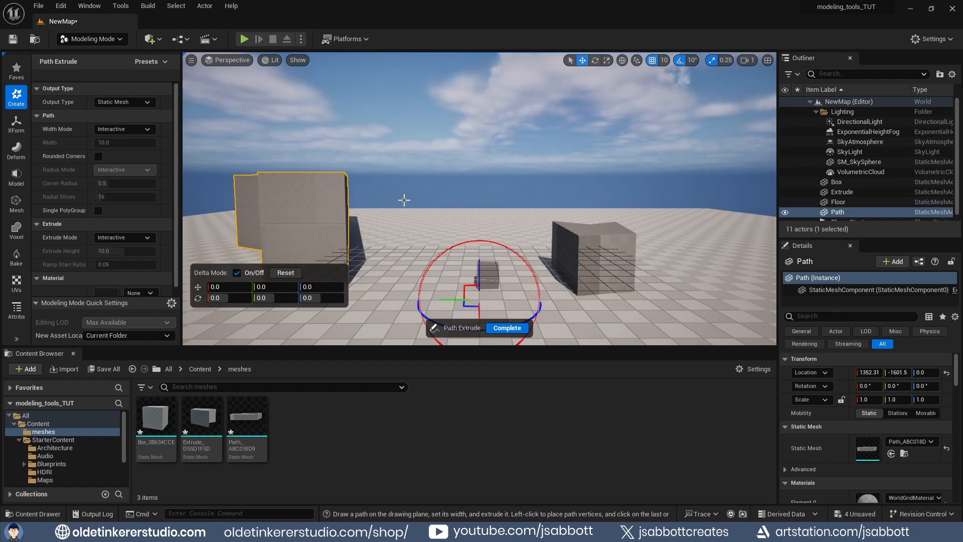
pyautogui.moveTo(404, 201); pyautogui.dragTo(405, 266, button='right')
pyautogui.press('Escape')
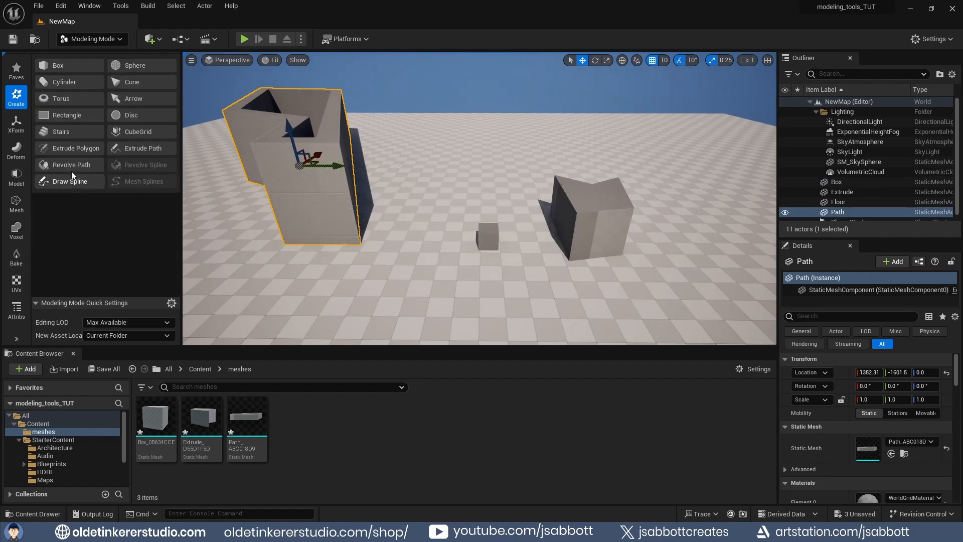
# - Bend the extruded block with the Space Warp deformer, rotating its gizmo about -40 and -30 degrees, and accept
pyautogui.click(17, 149)
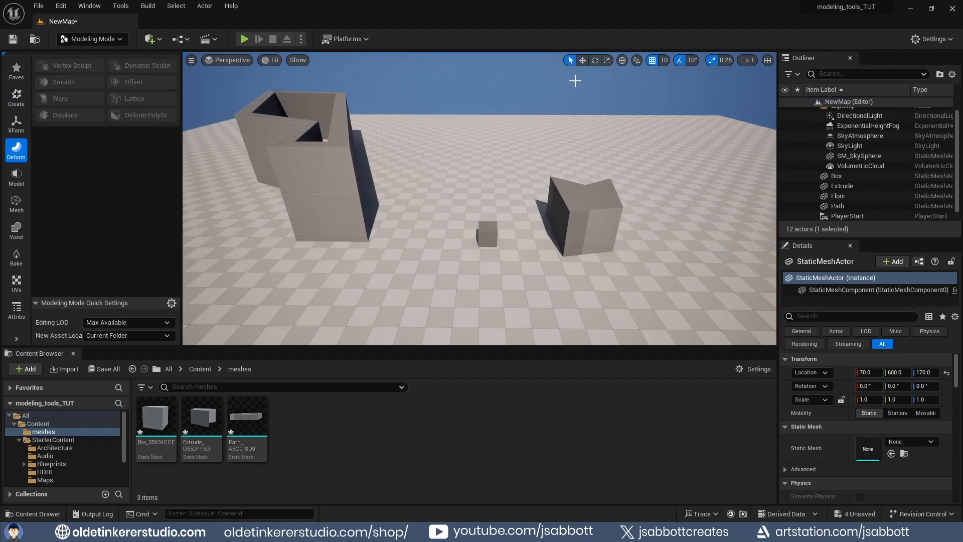
pyautogui.click(583, 212)
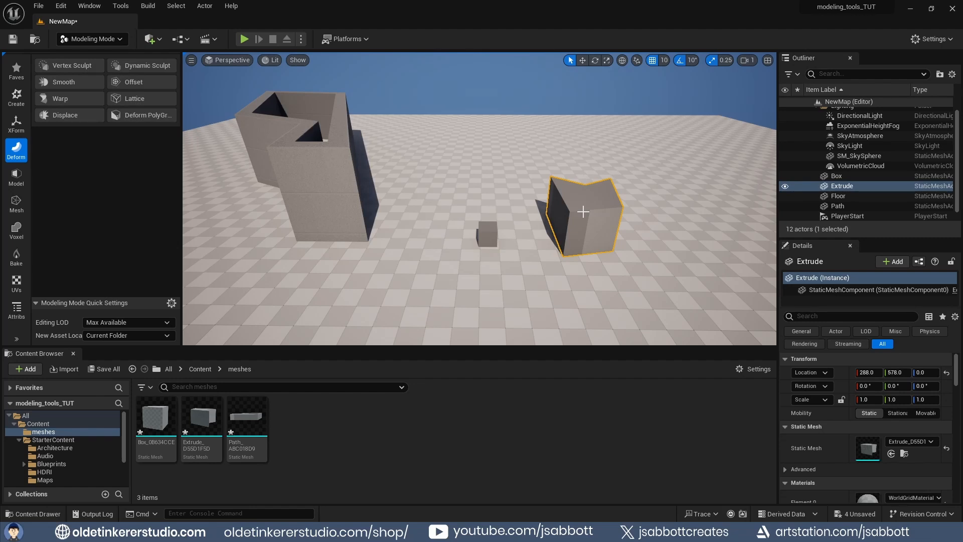
pyautogui.click(70, 98)
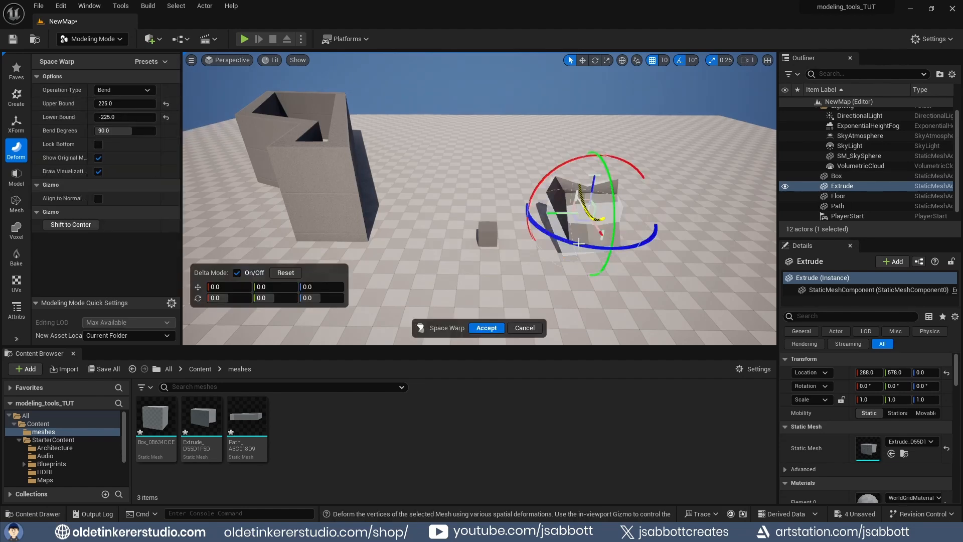
pyautogui.moveTo(582, 246); pyautogui.dragTo(621, 237)
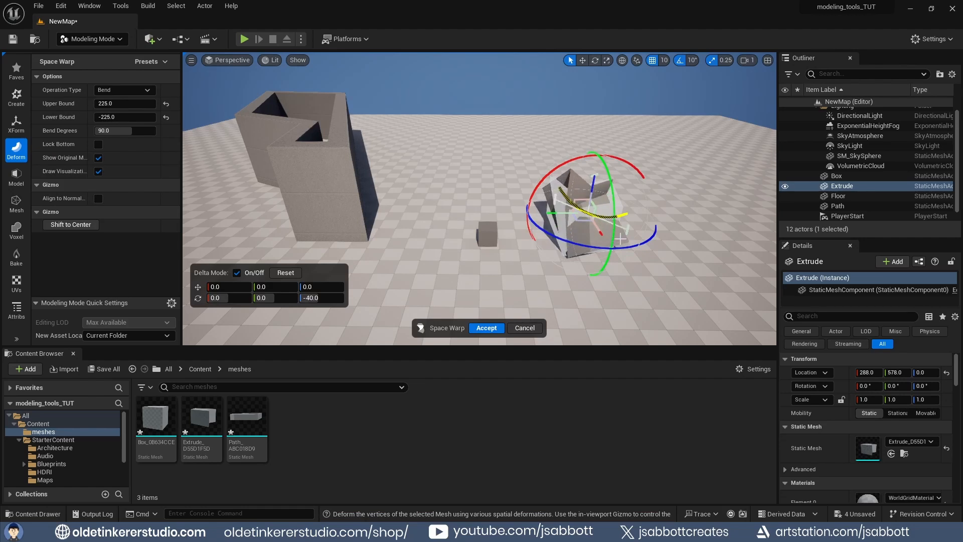
pyautogui.moveTo(621, 160)
pyautogui.mouseDown()
pyautogui.moveTo(652, 189)
pyautogui.moveTo(612, 190)
pyautogui.moveTo(609, 152)
pyautogui.mouseUp()
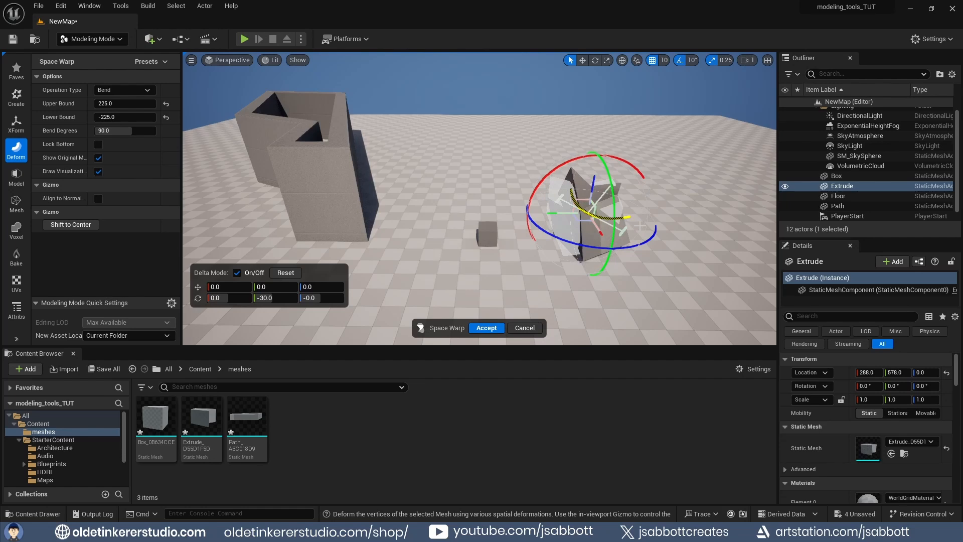
pyautogui.click(487, 328)
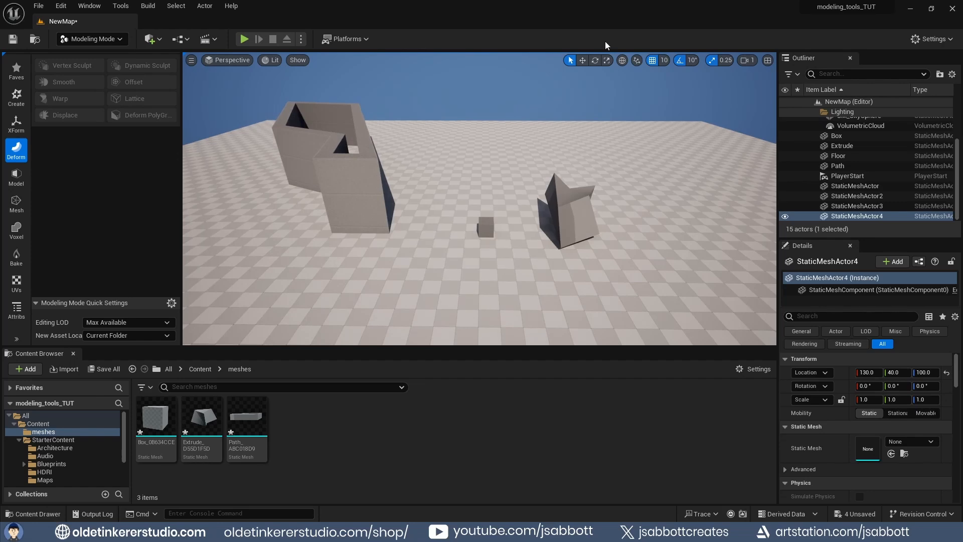
# - Deform the small box with Lattice, selecting its upper control points and shifting them about 40 units, then accept
pyautogui.click(485, 222)
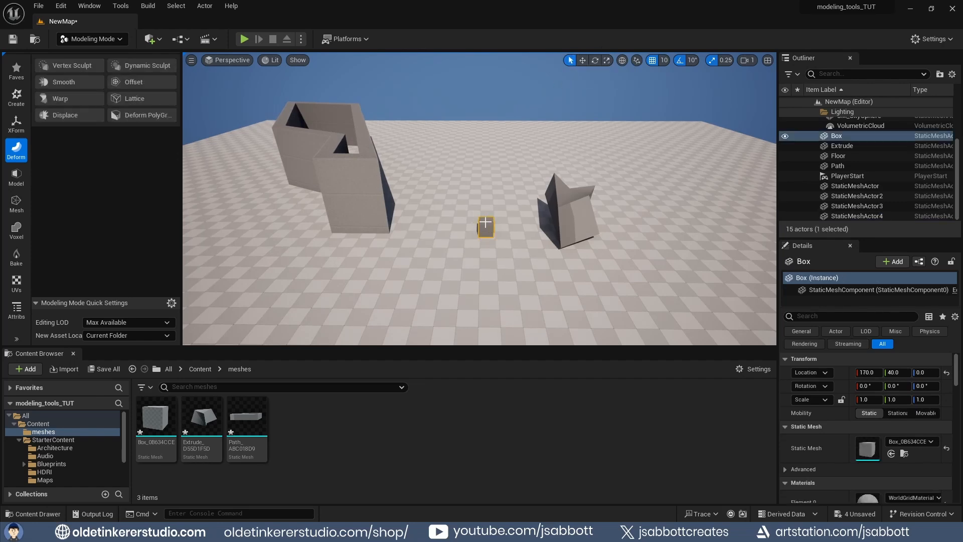
pyautogui.scroll(5, 513, 222)
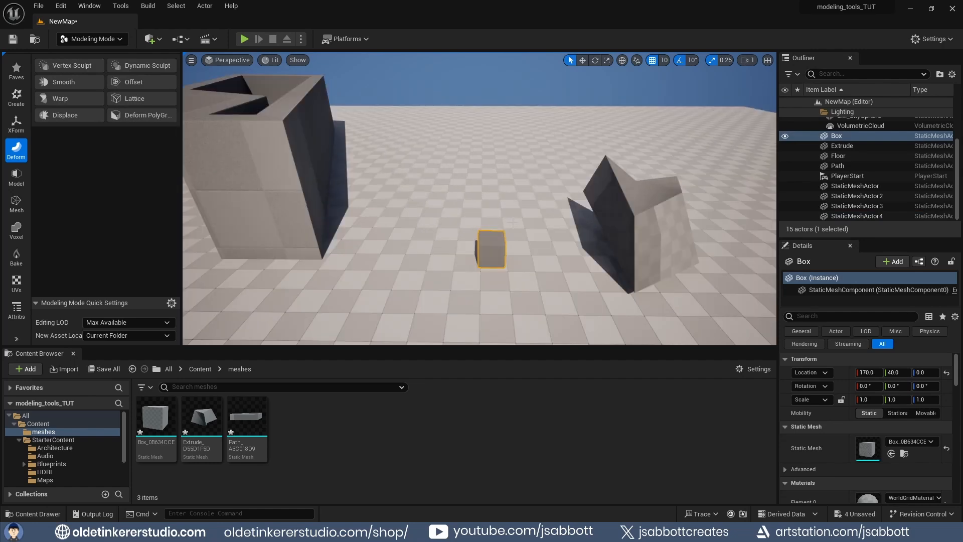
pyautogui.scroll(4, 512, 222)
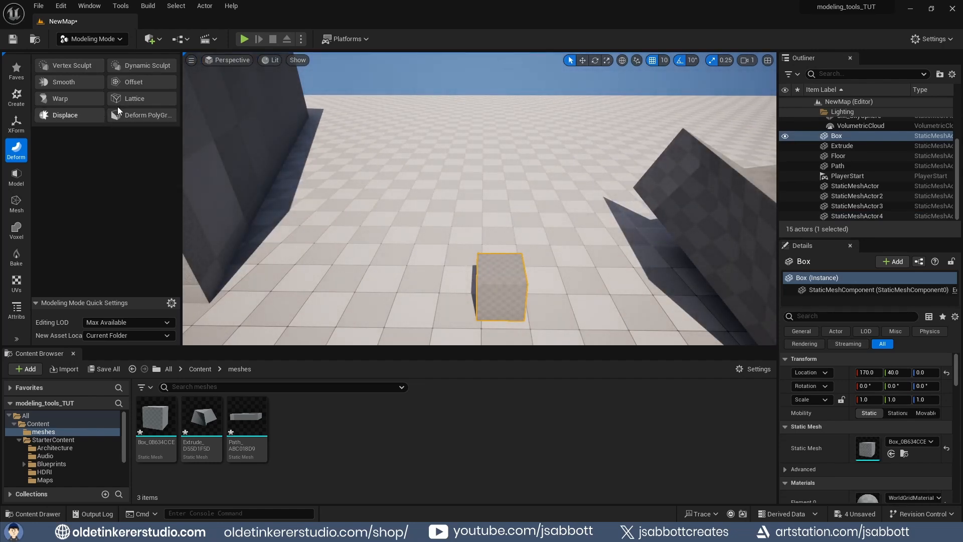
pyautogui.click(130, 98)
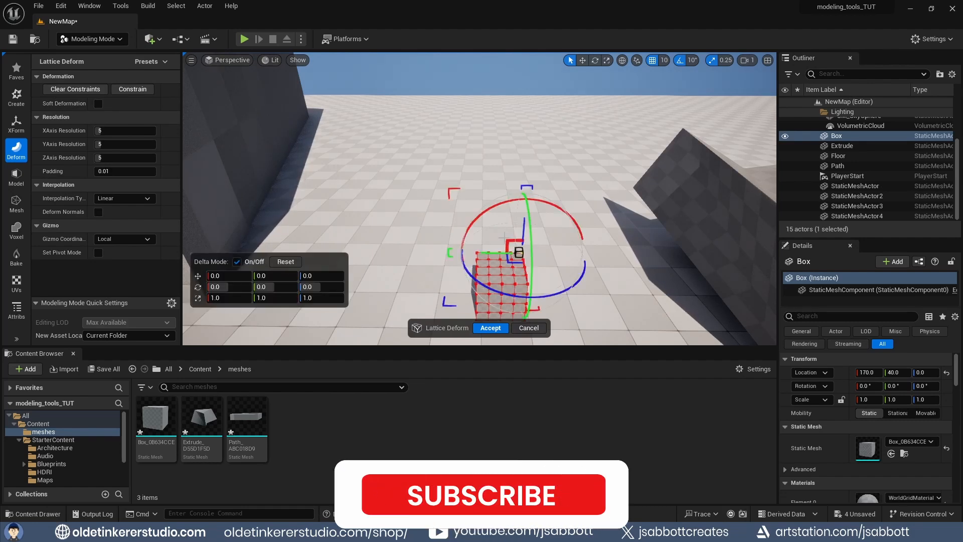
pyautogui.click(498, 266)
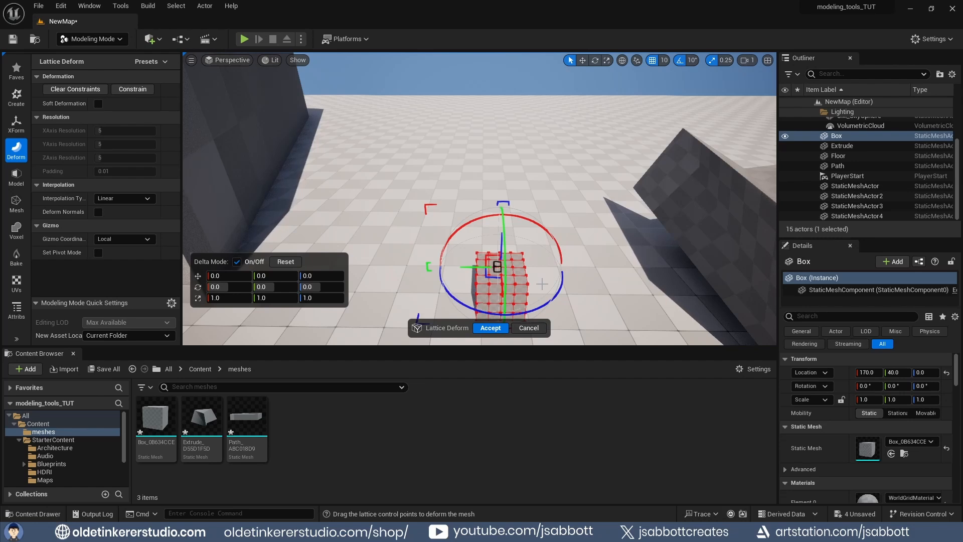
pyautogui.moveTo(542, 284); pyautogui.dragTo(469, 249)
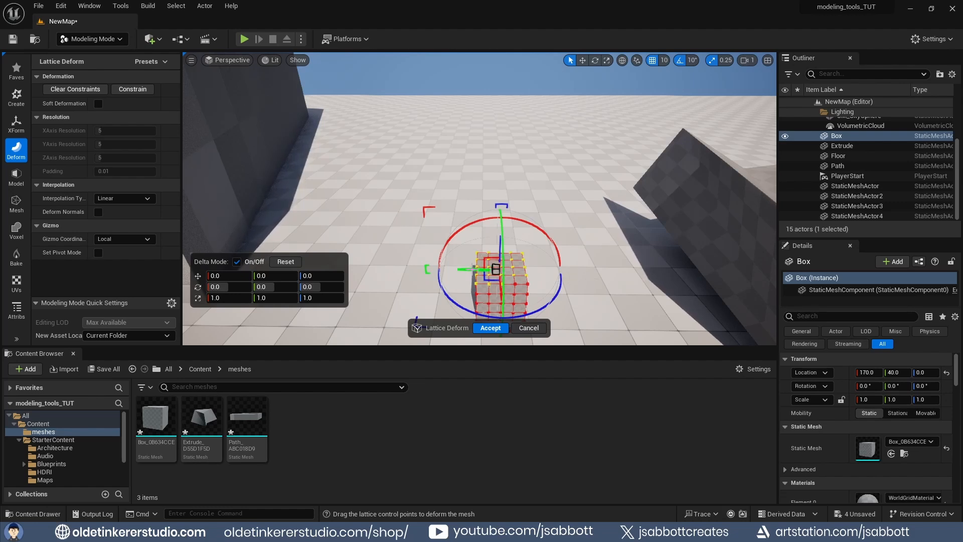
pyautogui.moveTo(463, 270); pyautogui.dragTo(452, 270)
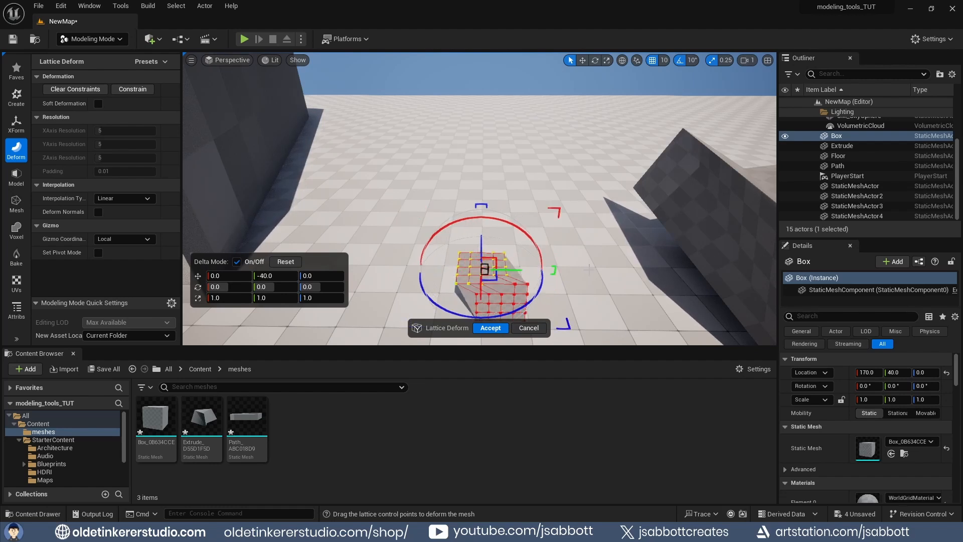
pyautogui.click(490, 328)
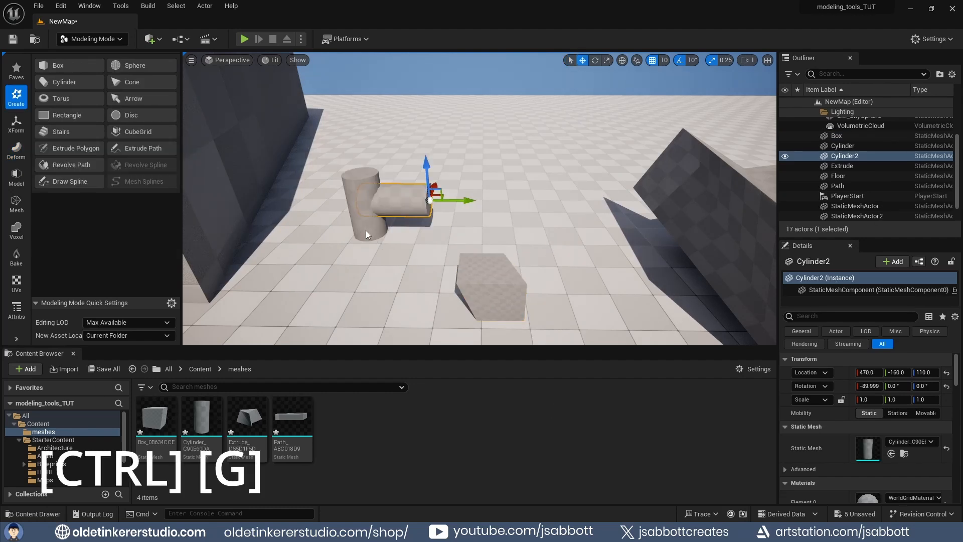
# - Group the two cylinders, move the group slightly, and ungroup them again
pyautogui.keyDown('ctrl'); pyautogui.click(365, 231); pyautogui.keyUp('ctrl')
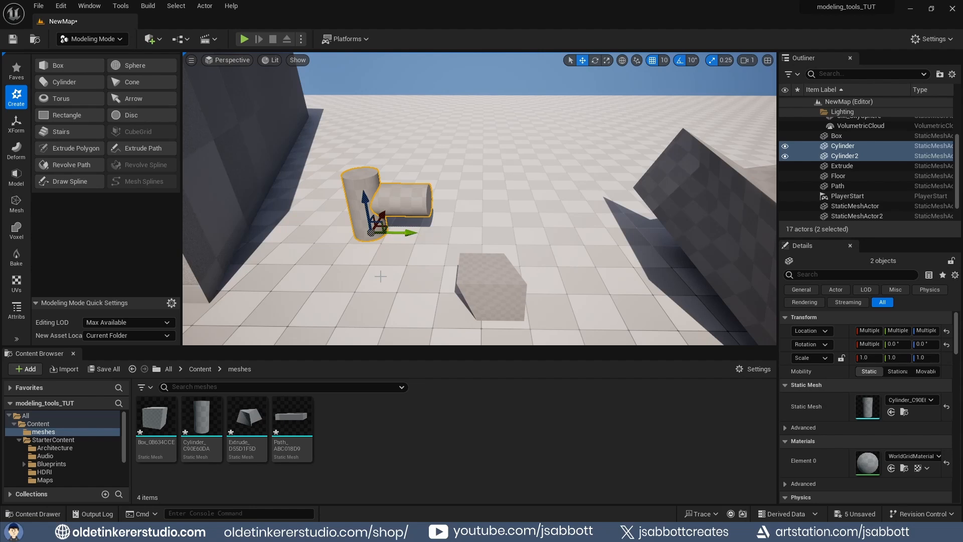
pyautogui.hotkey('ctrl', 'g')
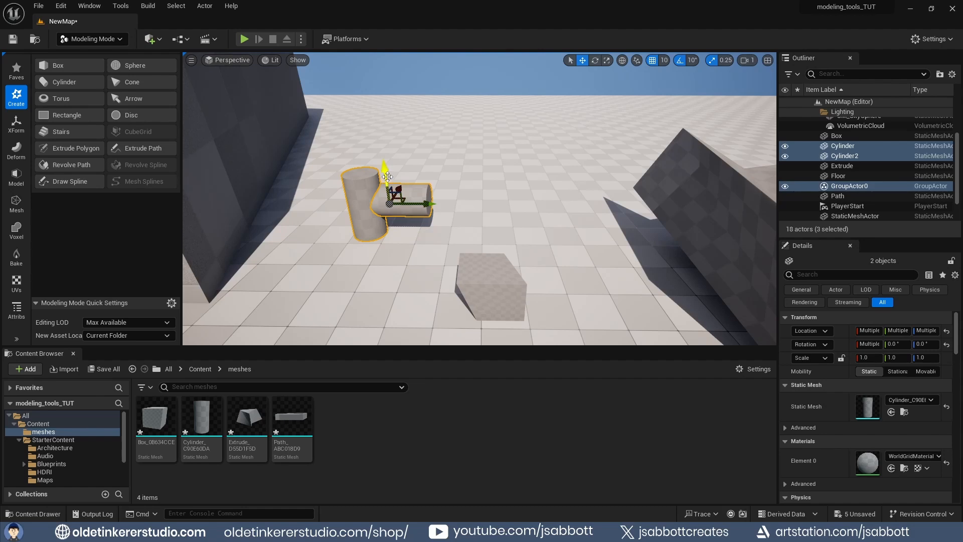
pyautogui.moveTo(388, 165); pyautogui.dragTo(404, 176)
pyautogui.hotkey('shift', 'g')
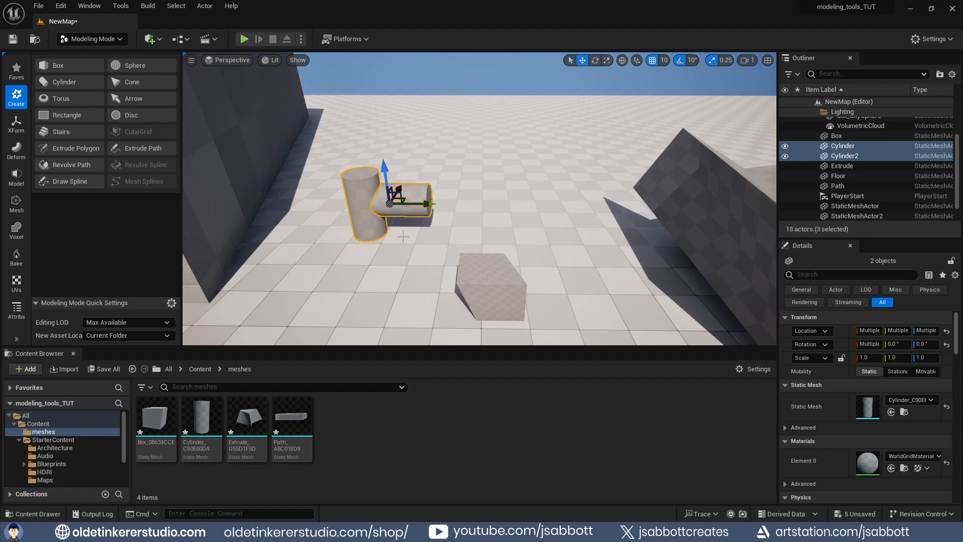
# - Select each cylinder individually and lower the vertical cylinder onto the floor
pyautogui.click(410, 213)
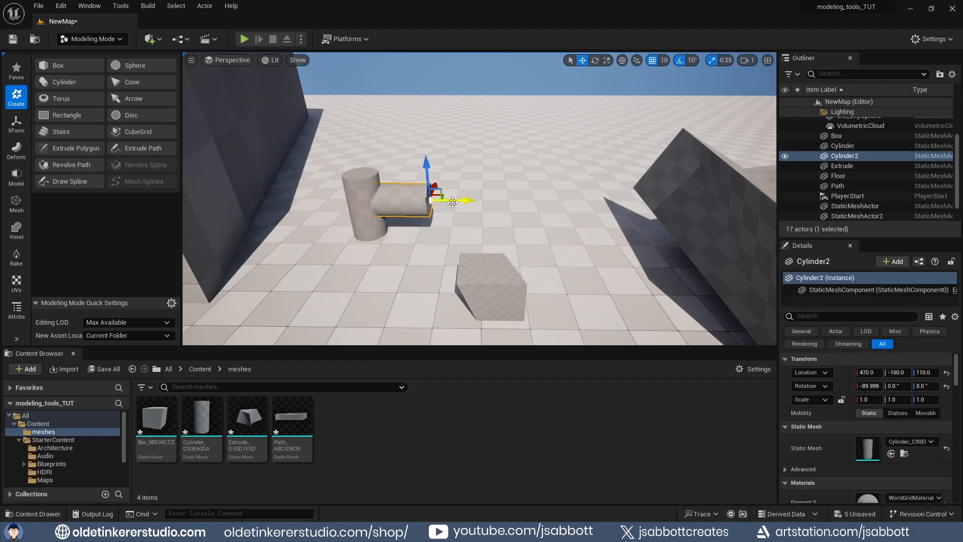
pyautogui.moveTo(461, 202)
pyautogui.mouseDown()
pyautogui.moveTo(516, 202)
pyautogui.moveTo(461, 203)
pyautogui.mouseUp()
pyautogui.click(365, 228)
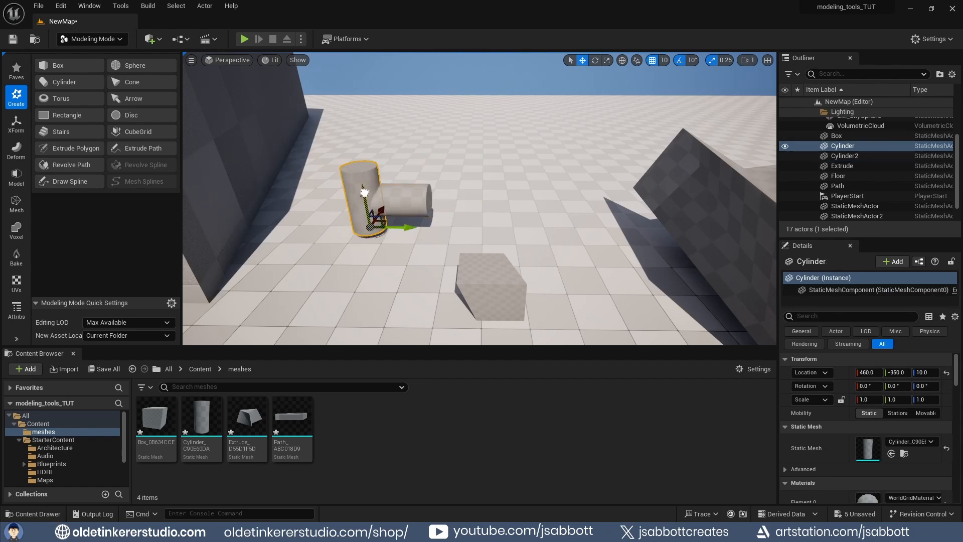
pyautogui.moveTo(360, 187); pyautogui.dragTo(379, 199)
pyautogui.scroll(-4, 409, 262)
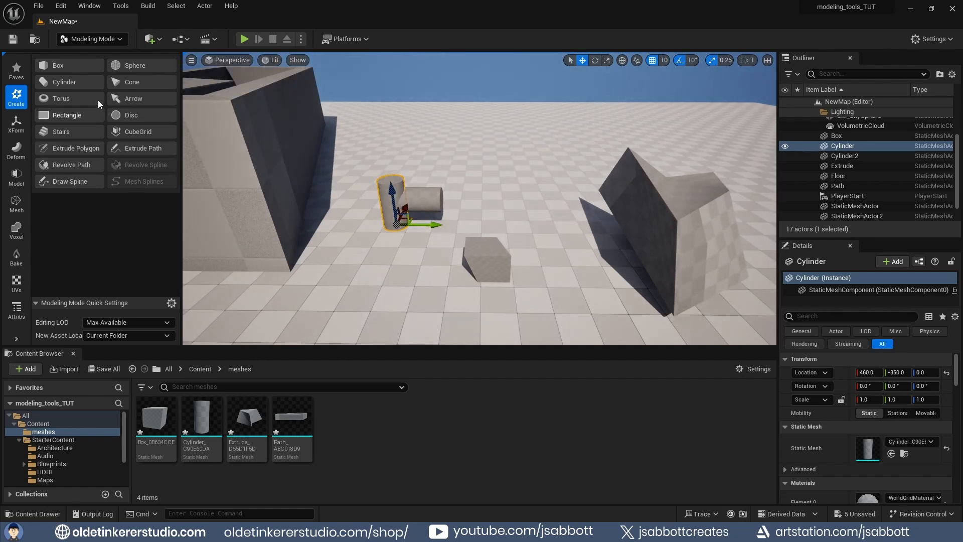
# - Place a new cylinder, rotate it 90 degrees to lie horizontally, move it up onto the box, and accept
pyautogui.click(69, 82)
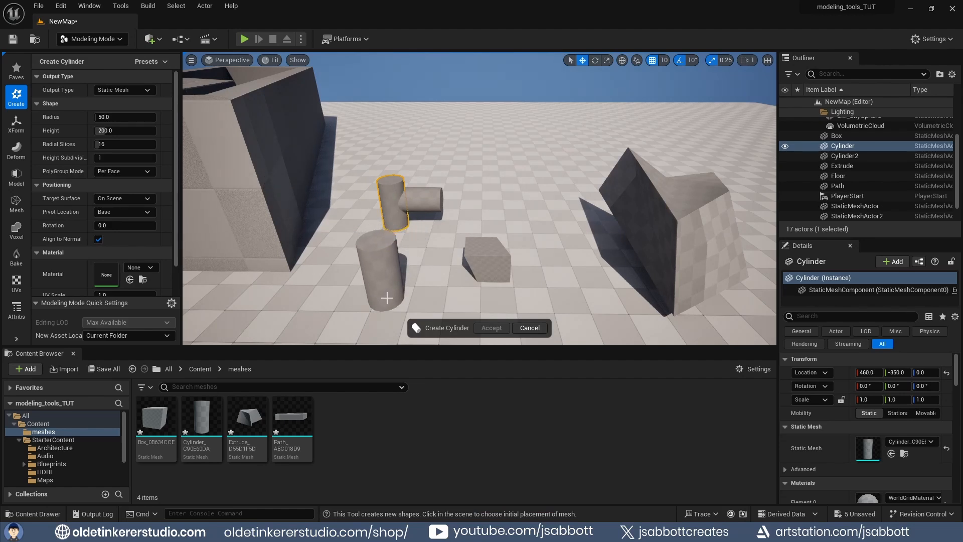
pyautogui.click(386, 298)
pyautogui.press('e')
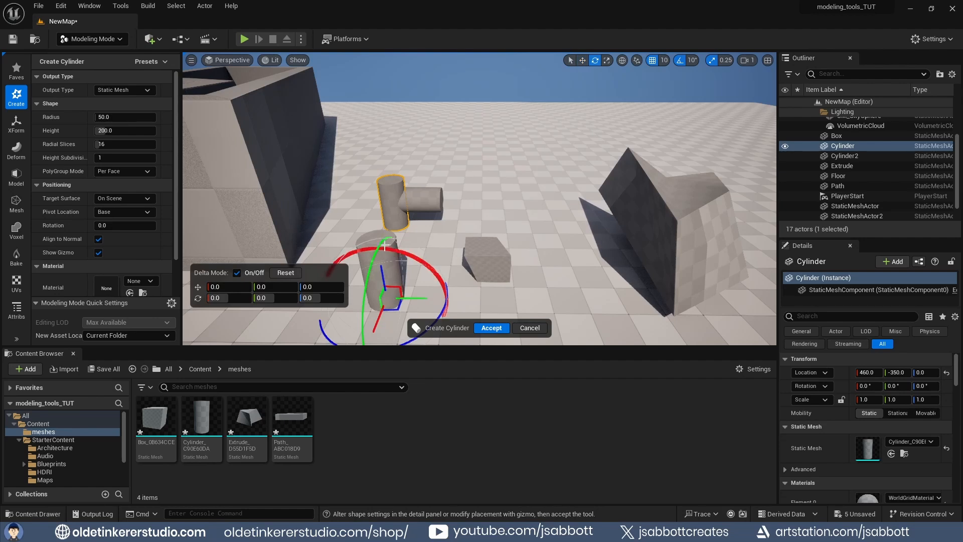
pyautogui.moveTo(387, 299); pyautogui.dragTo(366, 322)
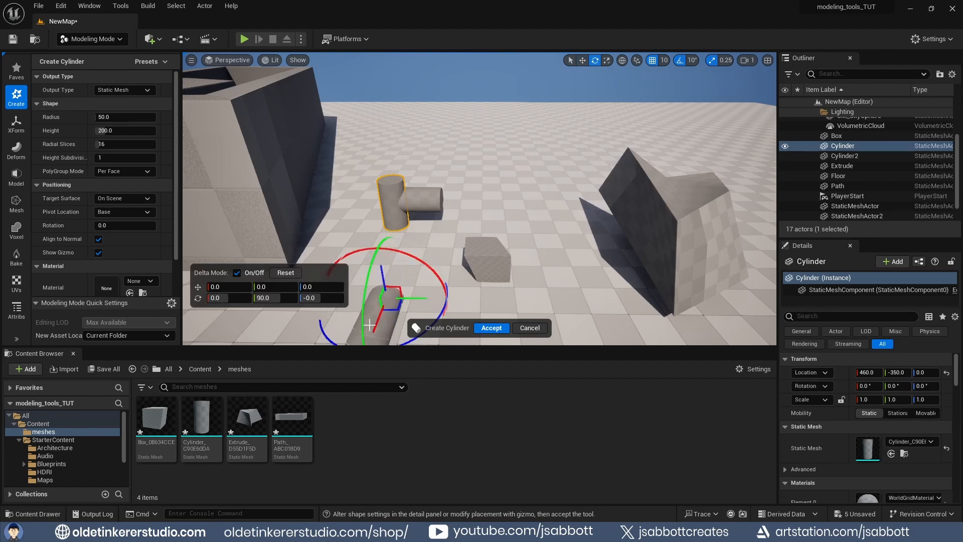
pyautogui.press('w')
pyautogui.moveTo(382, 271); pyautogui.dragTo(503, 192)
pyautogui.click(490, 329)
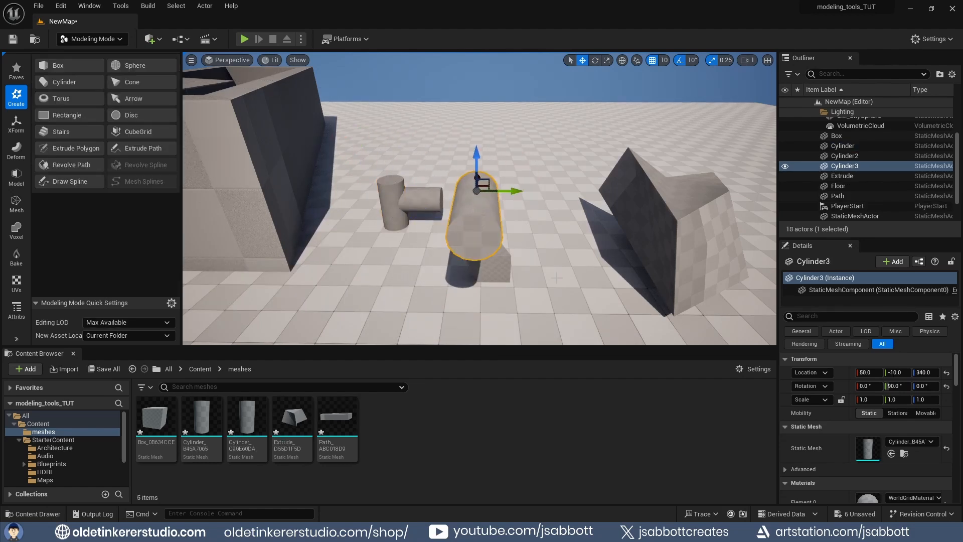
# - Place a default box above the horizontal cylinder, accept it, and select it together with that cylinder
pyautogui.click(58, 65)
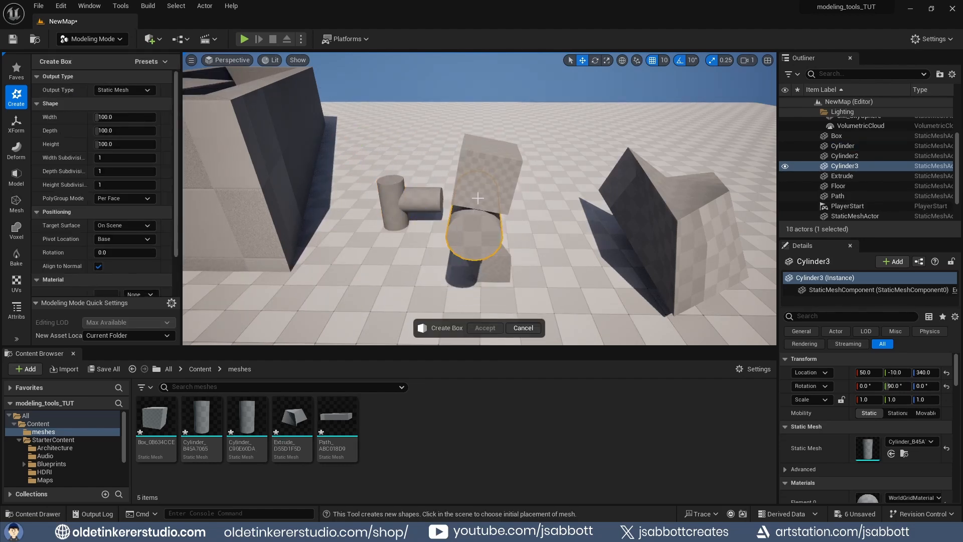
pyautogui.click(478, 198)
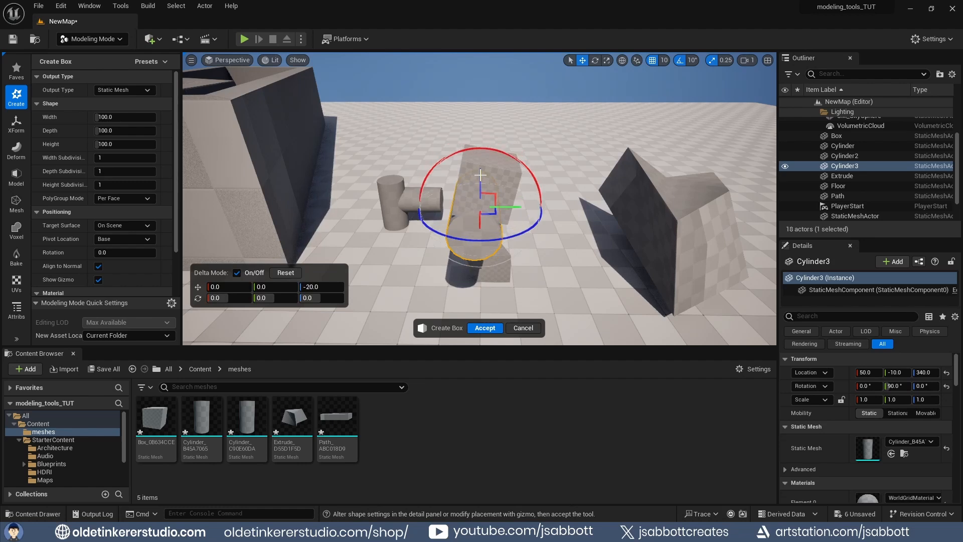
pyautogui.click(484, 328)
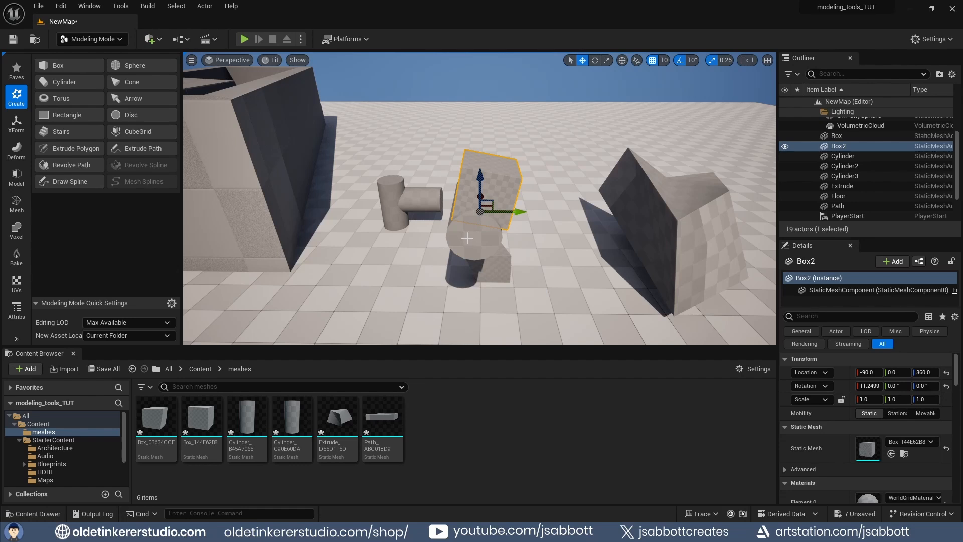
pyautogui.keyDown('ctrl'); pyautogui.click(467, 238); pyautogui.keyUp('ctrl')
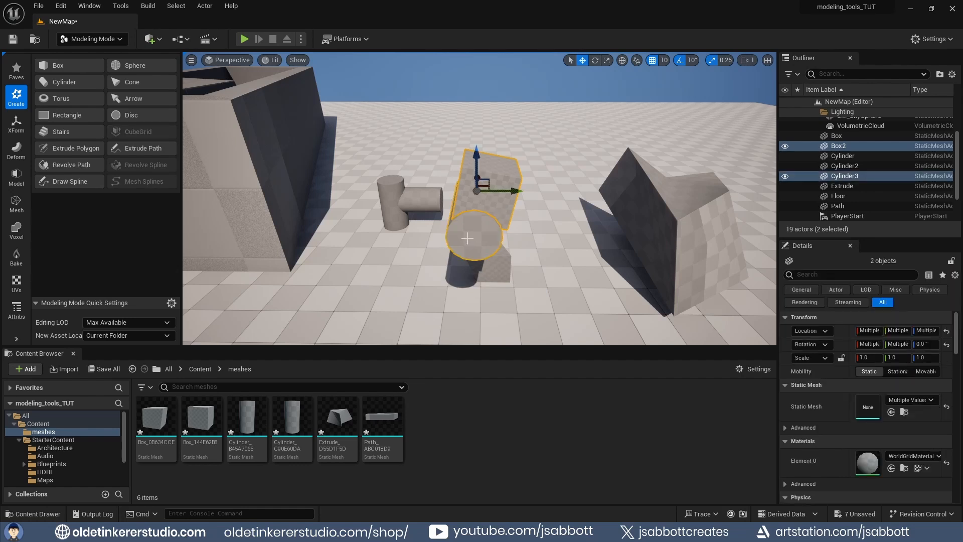